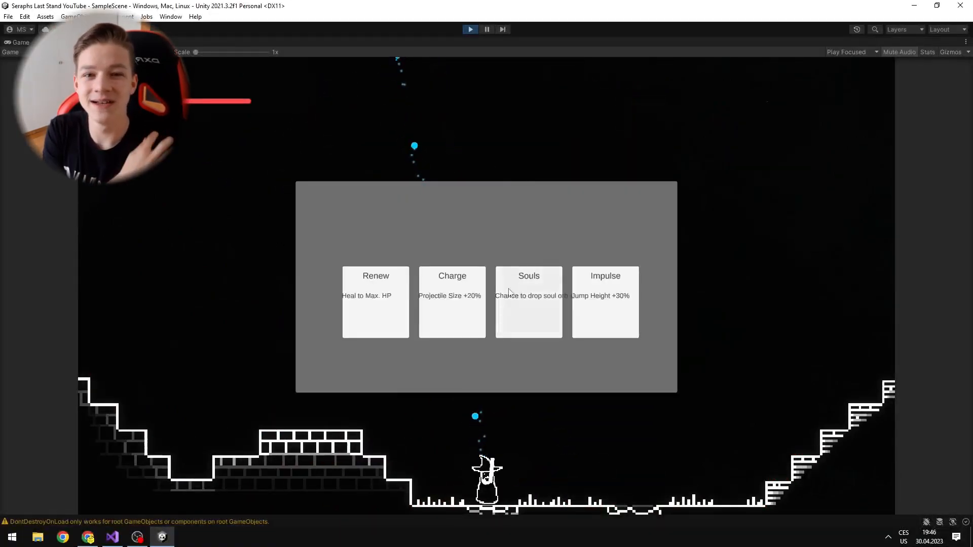
# Choose an offered upgrade card so the panel closes and play resumes
pyautogui.click(458, 307)
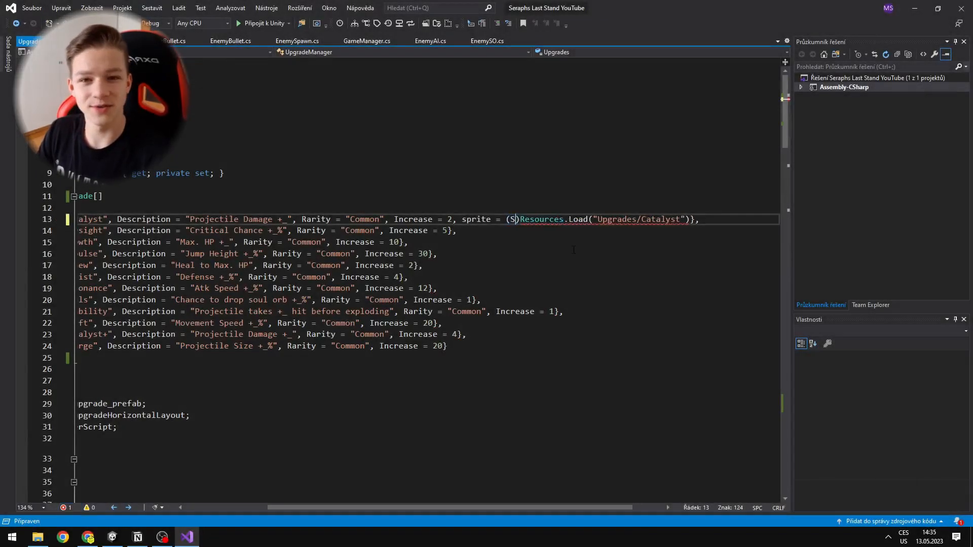
pyautogui.write('pri')
# Copy the Catalyst sprite = Resources.Load assignment onto every remaining upgrade entry
pyautogui.press('Tab')
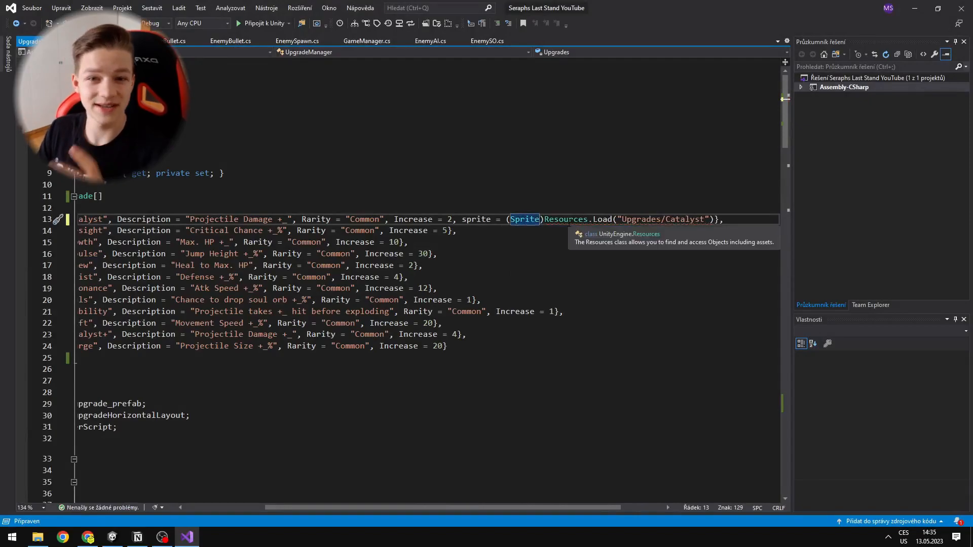
pyautogui.hotkey('shift', 'Home')
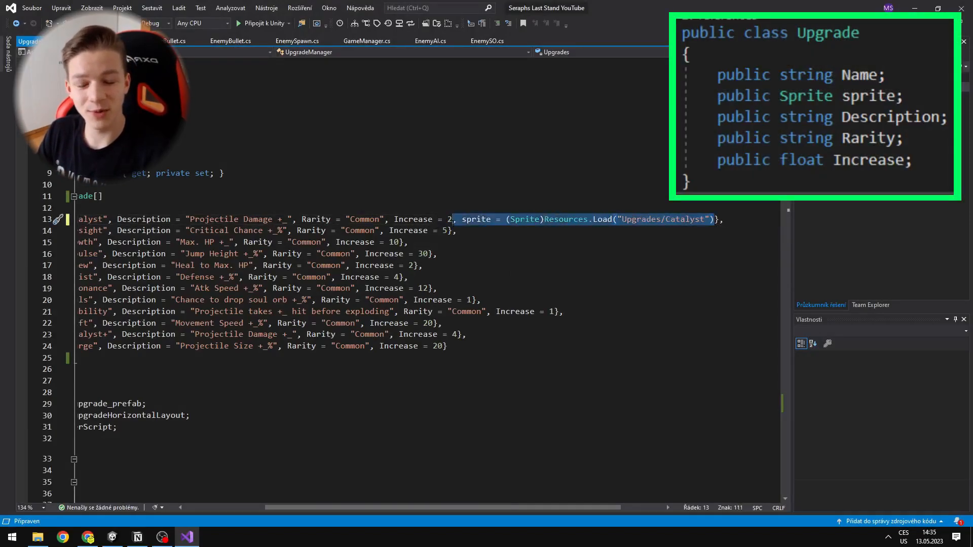
pyautogui.hotkey('ctrl', 'c')
pyautogui.click(450, 231)
pyautogui.hotkey('ctrl', 'v')
pyautogui.hotkey('ctrl', 'v')
pyautogui.hotkey('ctrl', 'v')
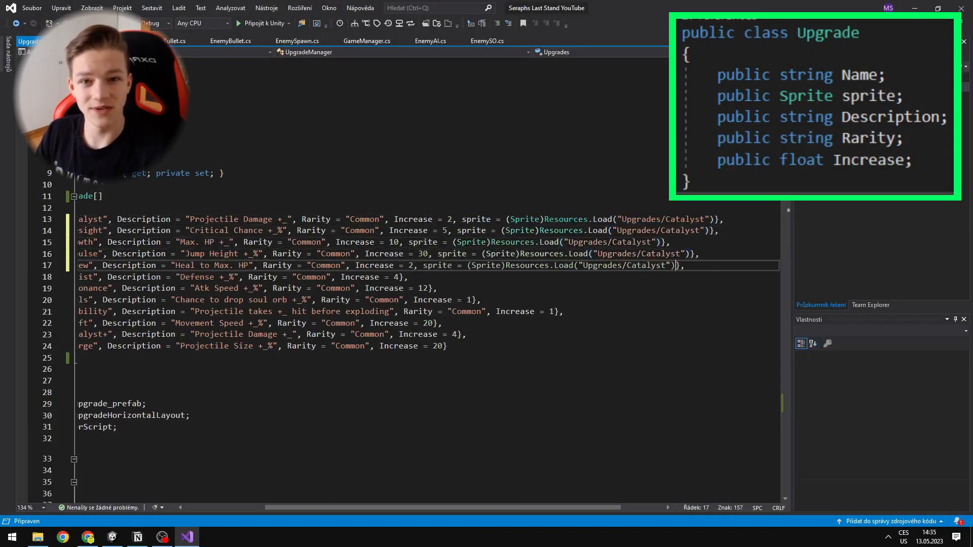
pyautogui.click(432, 288)
pyautogui.hotkey('ctrl', 'v')
pyautogui.click(475, 300)
pyautogui.hotkey('ctrl', 'v')
pyautogui.click(558, 311)
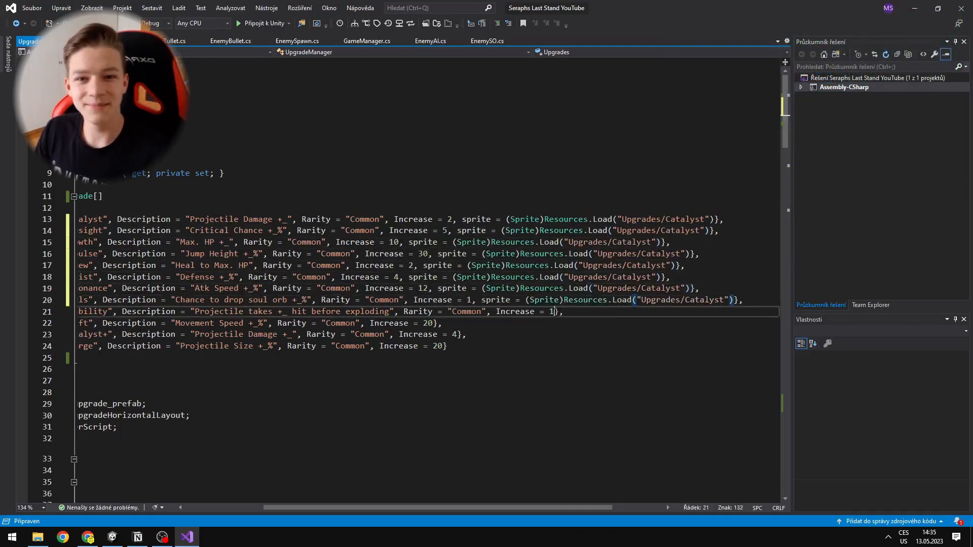
pyautogui.hotkey('ctrl', 'v')
pyautogui.click(440, 323)
pyautogui.hotkey('ctrl', 'v')
pyautogui.click(465, 335)
pyautogui.hotkey('ctrl', 'v')
pyautogui.hotkey('ctrl', 'v')
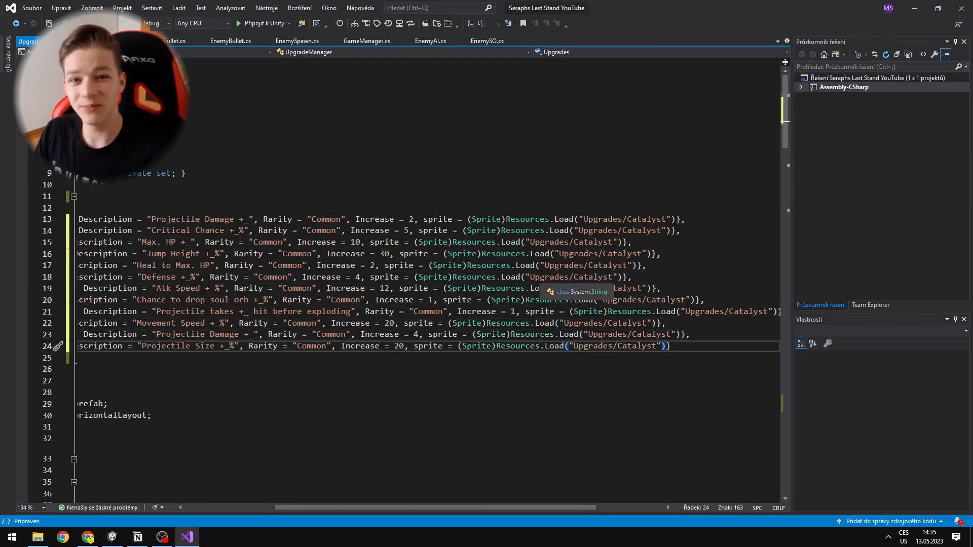
# Repoint the Eyesight, Growth, Impulse and Renew entries at their own Upgrades/ image paths
pyautogui.click(654, 231)
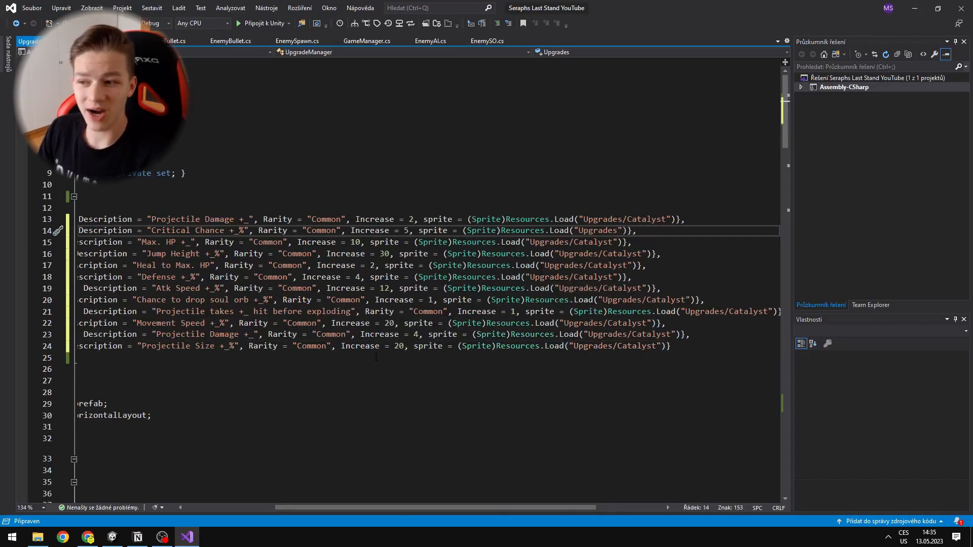
pyautogui.hotkey('ctrl', 'BackSpace')
pyautogui.moveTo(427, 509); pyautogui.dragTo(323, 508)
pyautogui.write('/Eyesight')
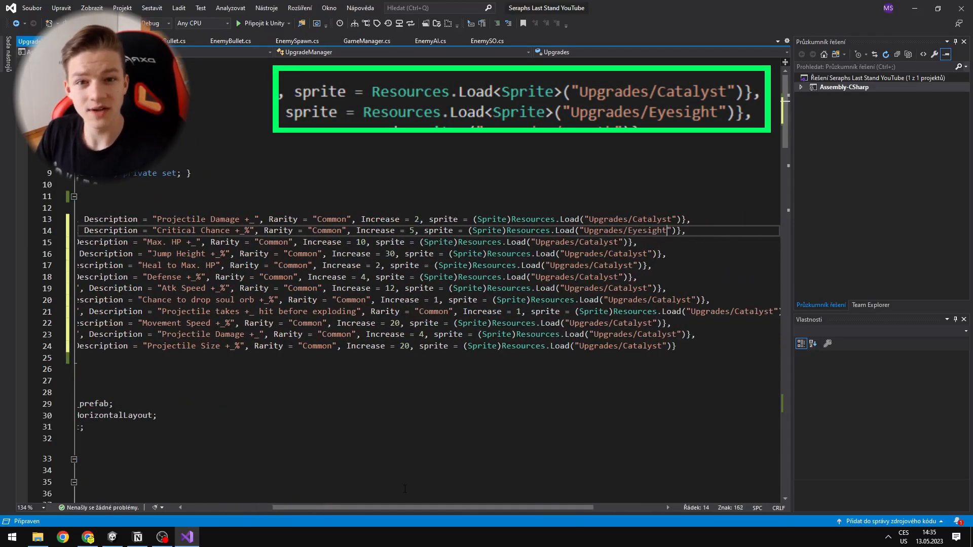
pyautogui.doubleClick(624, 242)
pyautogui.write('Ca')
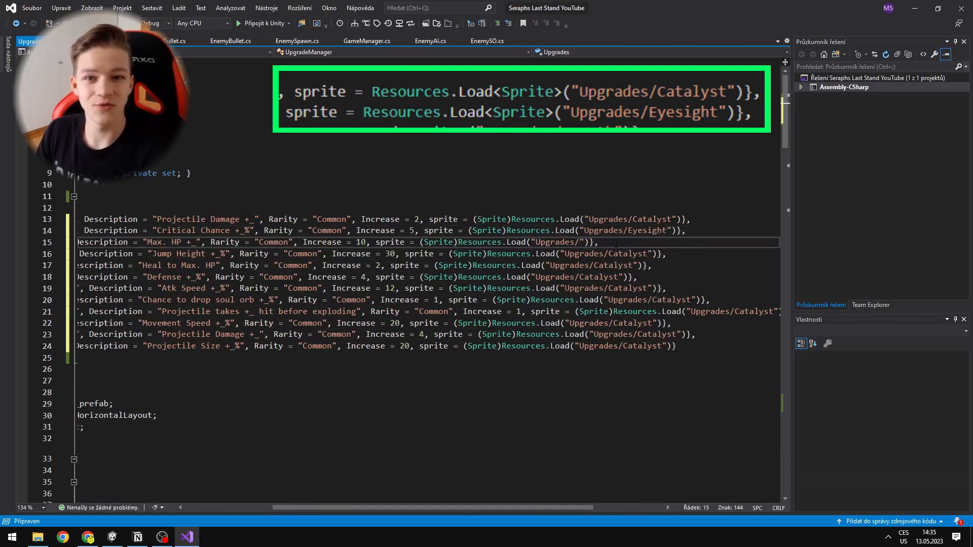
pyautogui.moveTo(282, 508); pyautogui.dragTo(329, 508)
pyautogui.write('Growth')
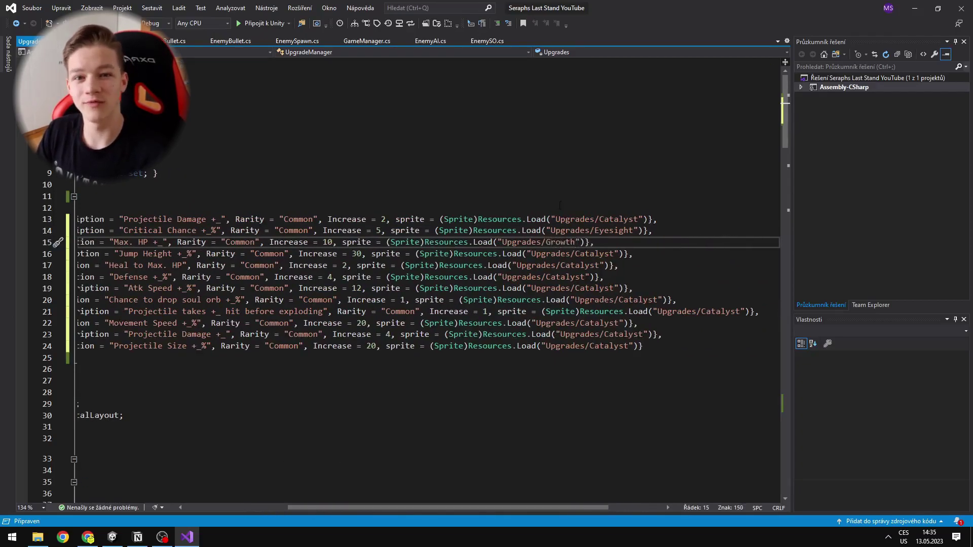
pyautogui.click(614, 254)
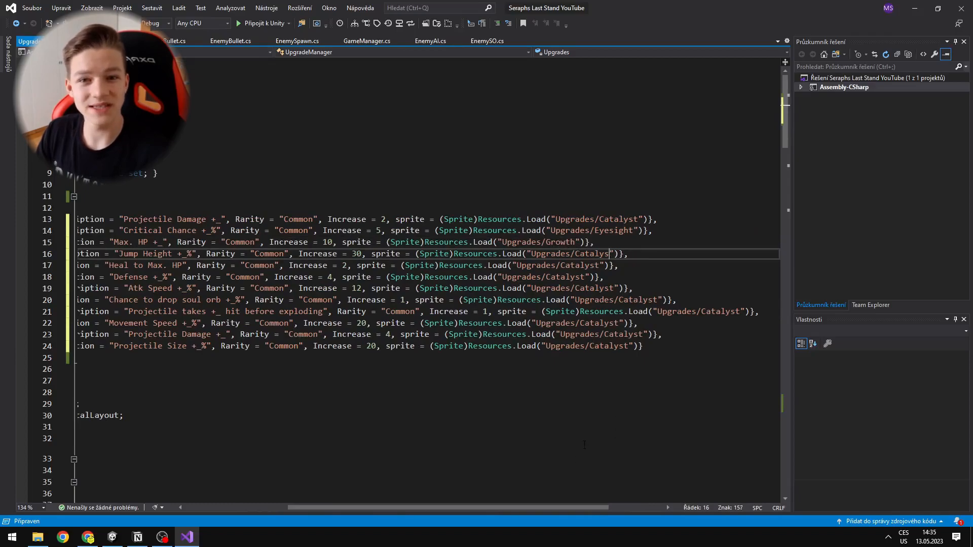
pyautogui.press('BackSpace')
pyautogui.moveTo(563, 508); pyautogui.dragTo(542, 509)
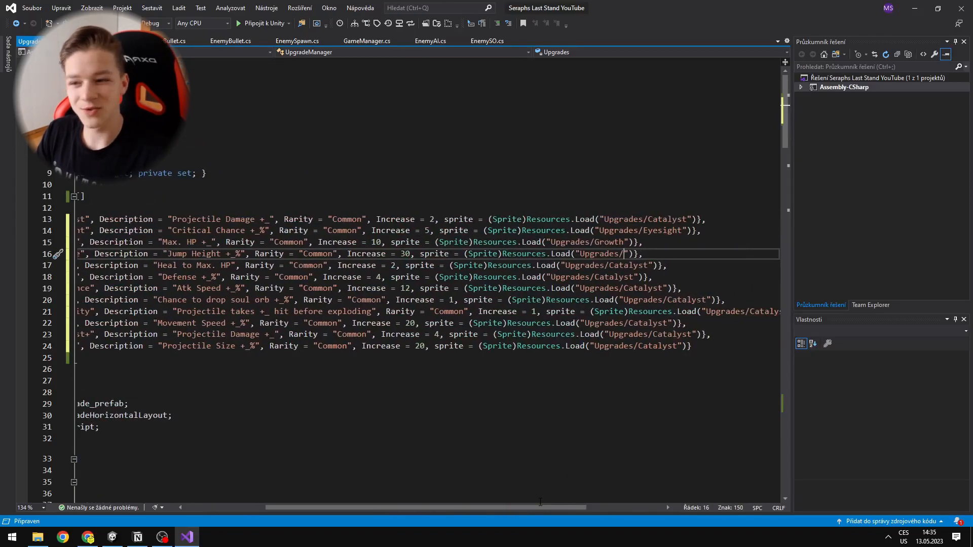
pyautogui.write('Impulse')
pyautogui.click(645, 265)
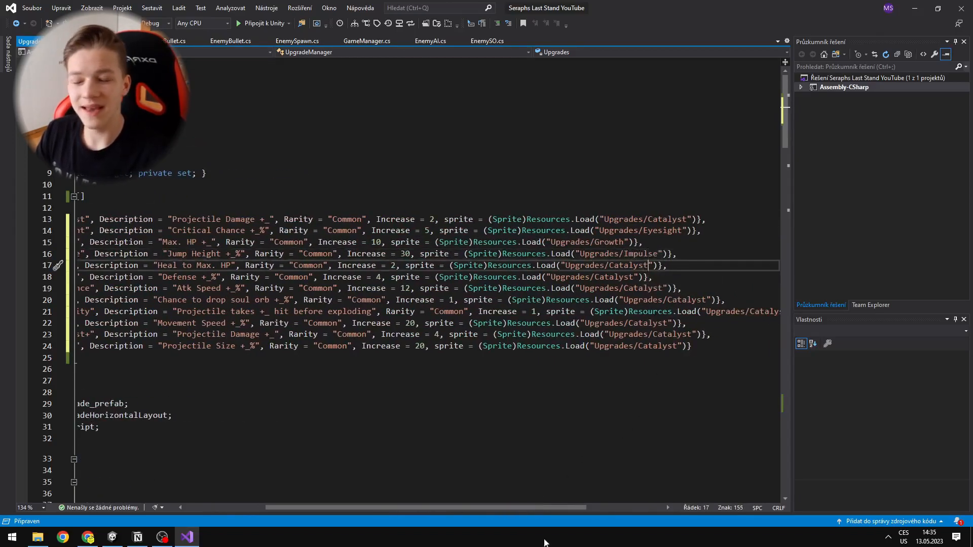
pyautogui.moveTo(545, 508); pyautogui.dragTo(524, 508)
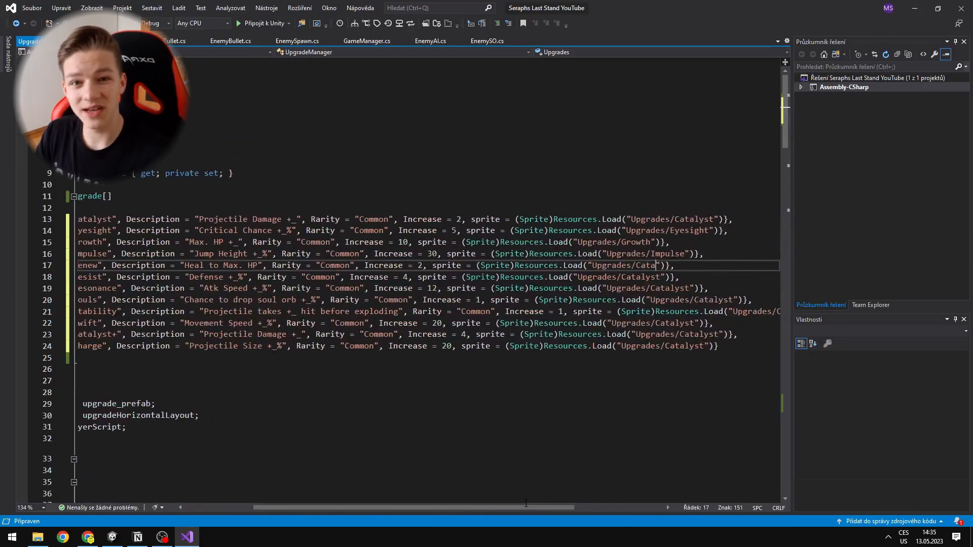
# Repoint the Resist, Resonance and Souls entries at their own image paths
pyautogui.click(707, 276)
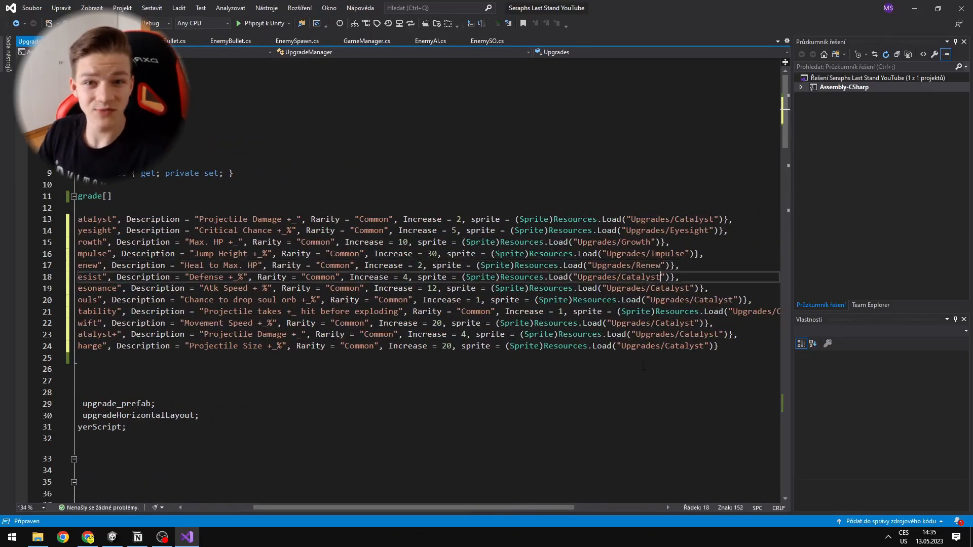
pyautogui.moveTo(545, 508); pyautogui.dragTo(490, 508)
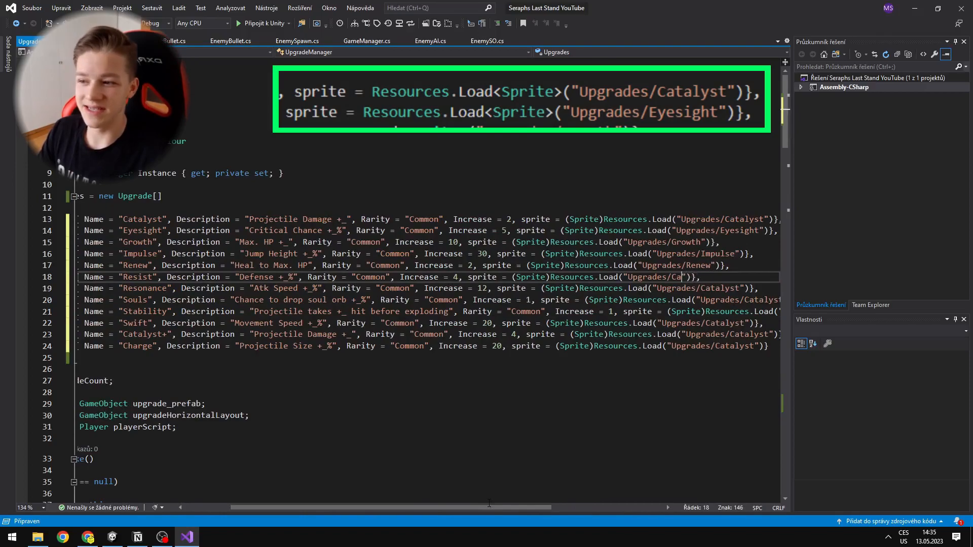
pyautogui.write('Resist')
pyautogui.click(707, 289)
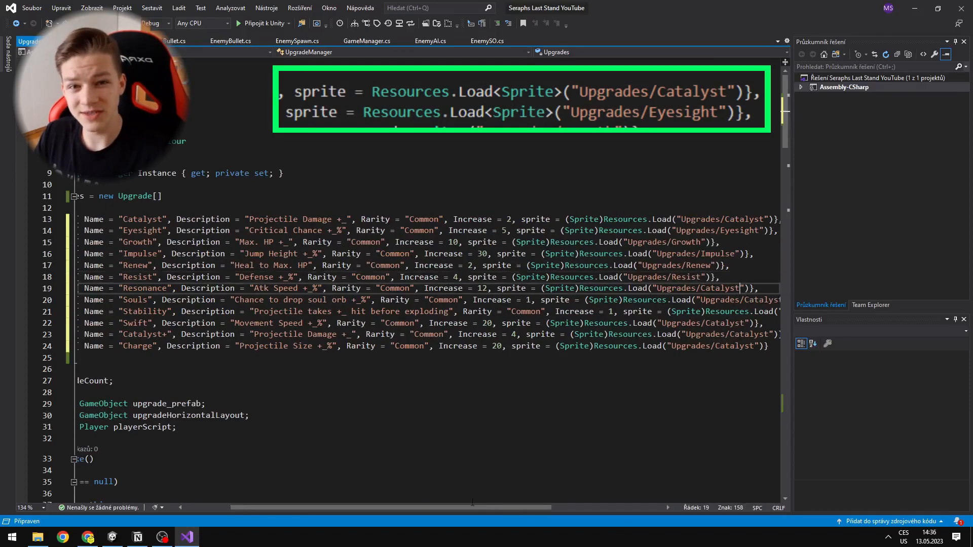
pyautogui.moveTo(518, 508); pyautogui.dragTo(471, 508)
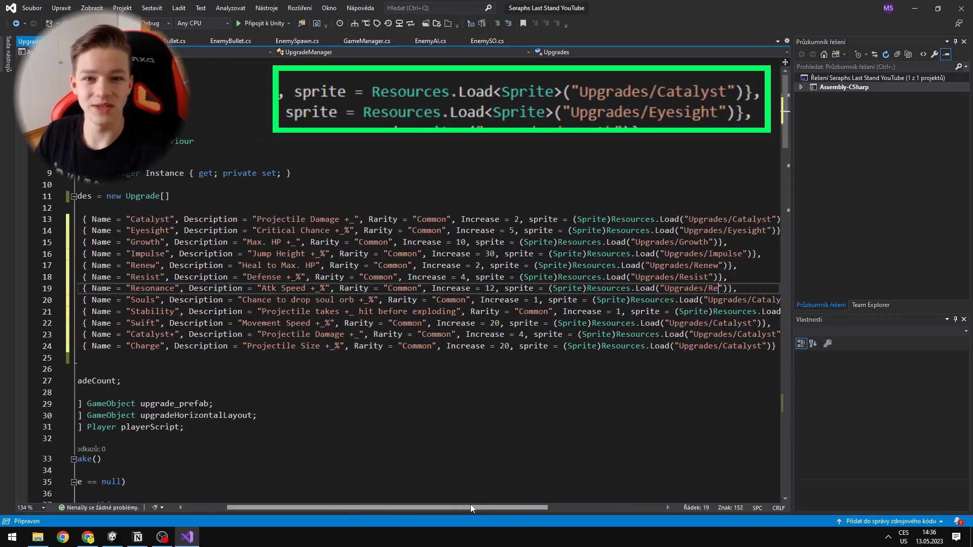
pyautogui.write('sonance')
pyautogui.moveTo(471, 509); pyautogui.dragTo(517, 508)
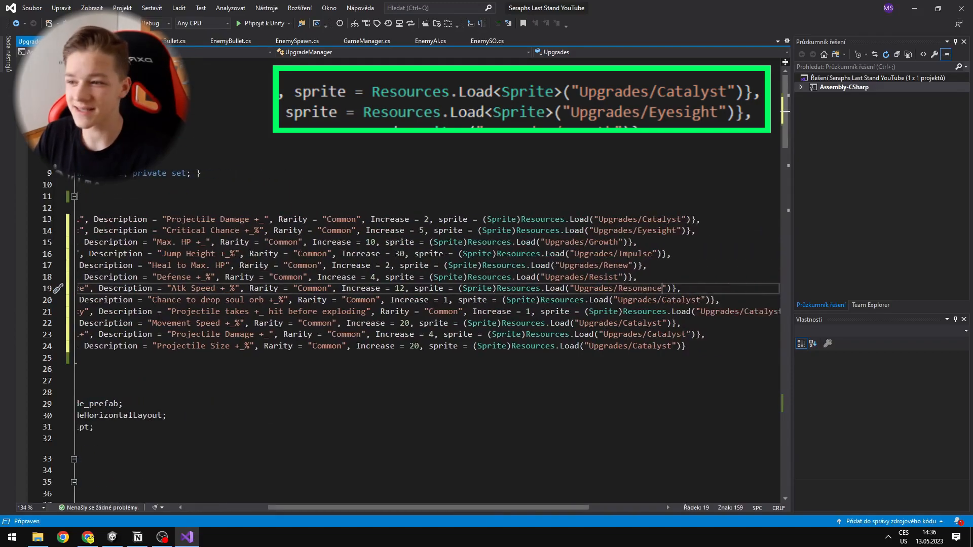
pyautogui.click(703, 300)
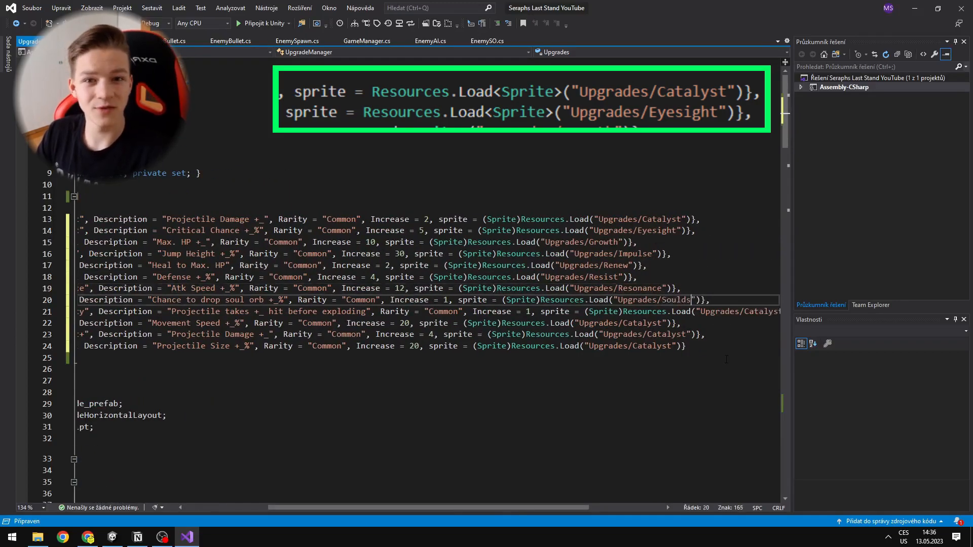
pyautogui.moveTo(517, 508)
pyautogui.mouseDown()
pyautogui.moveTo(426, 508)
pyautogui.moveTo(555, 509)
pyautogui.mouseUp()
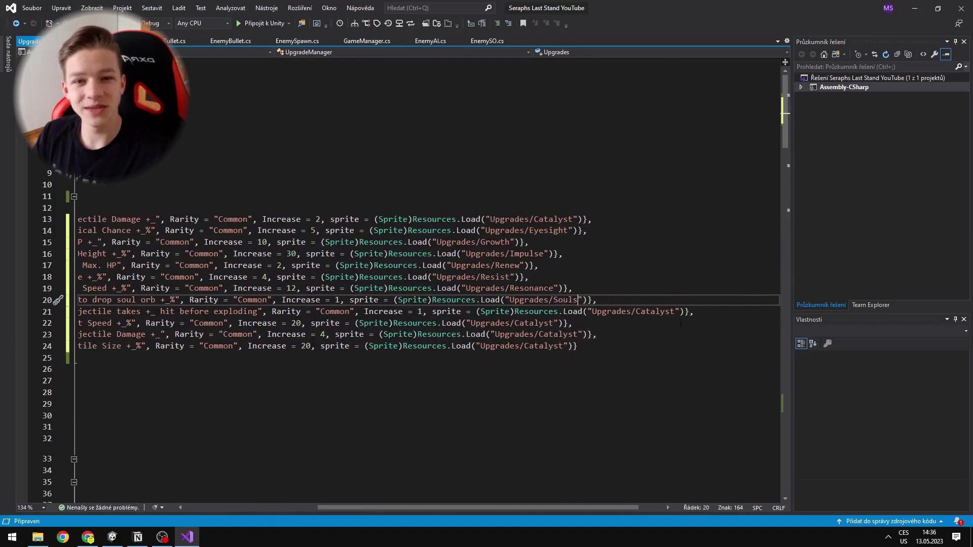
pyautogui.click(677, 311)
pyautogui.moveTo(106, 357)
pyautogui.mouseDown()
pyautogui.moveTo(262, 196)
pyautogui.moveTo(190, 196)
pyautogui.mouseUp()
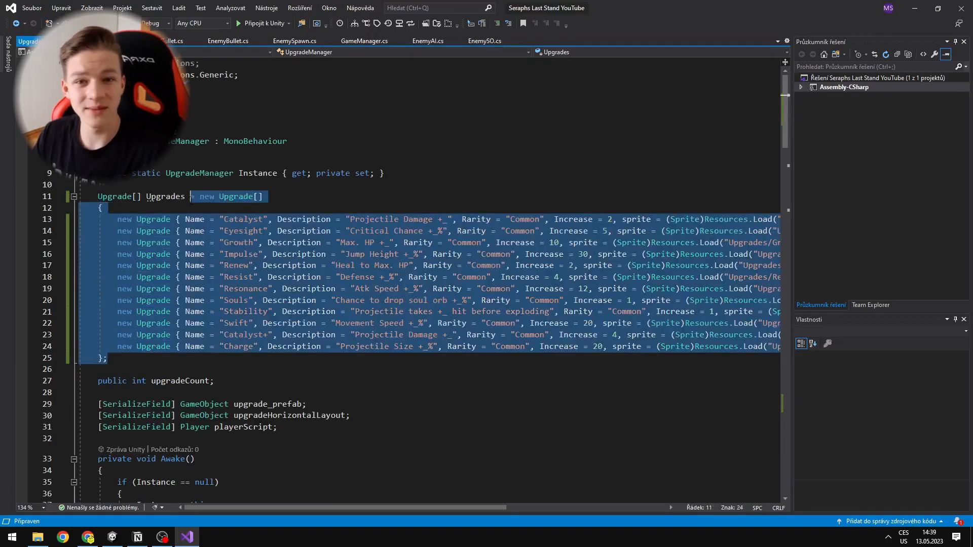
# Move the Upgrades array initialisation out of the declaration into Start()
pyautogui.press('BackSpace')
pyautogui.scroll(-5, 426, 304)
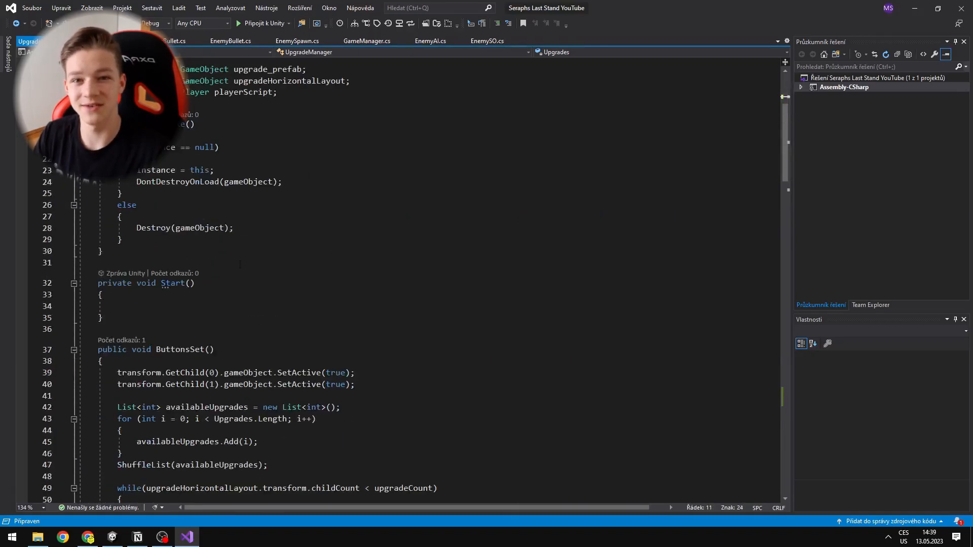
pyautogui.click(304, 305)
pyautogui.hotkey('ctrl', 'v')
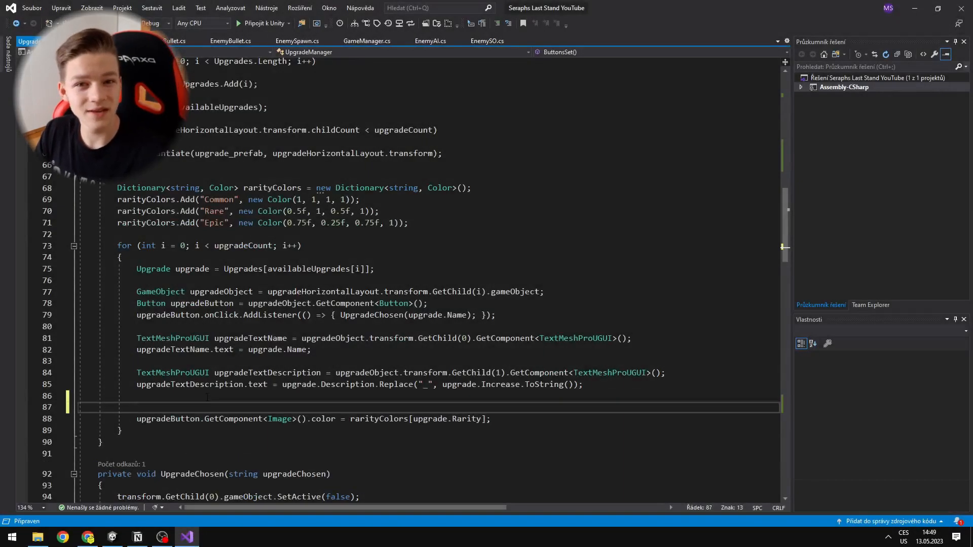
pyautogui.write('upgra')
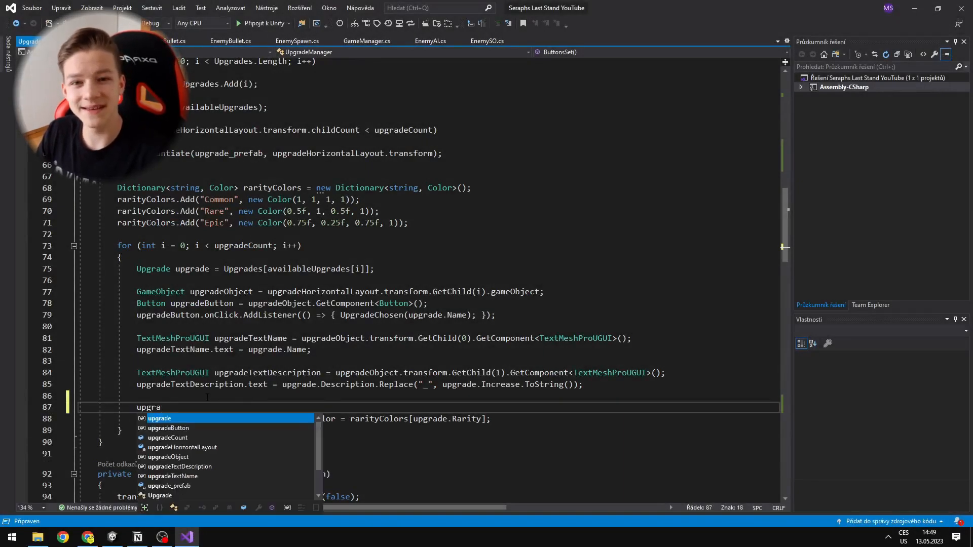
# In ButtonsSet, write upgradeObject.transform.GetChild(1).GetComponent via IntelliSense
pyautogui.press('Down')
pyautogui.press('Down')
pyautogui.press('Down')
pyautogui.press('Tab')
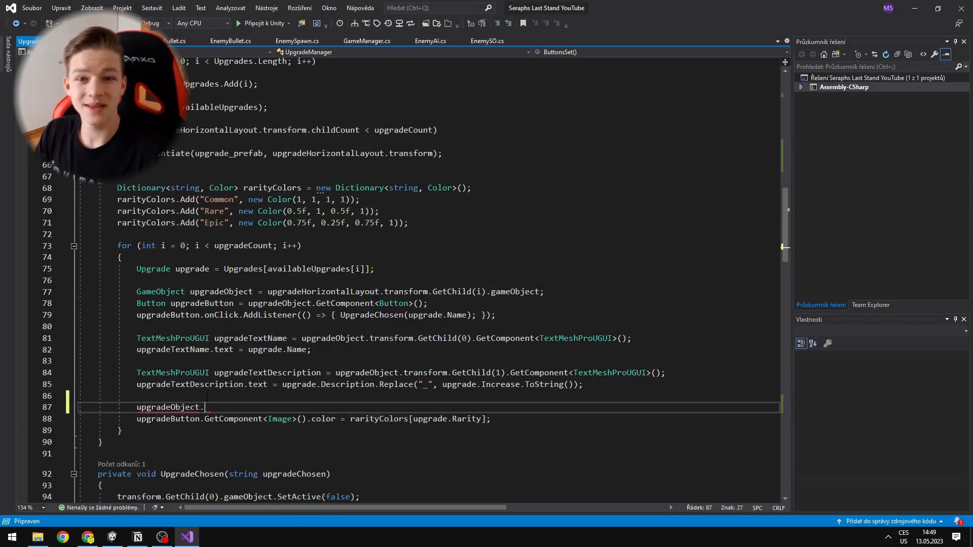
pyautogui.write('trans')
pyautogui.press('Tab')
pyautogui.write('.')
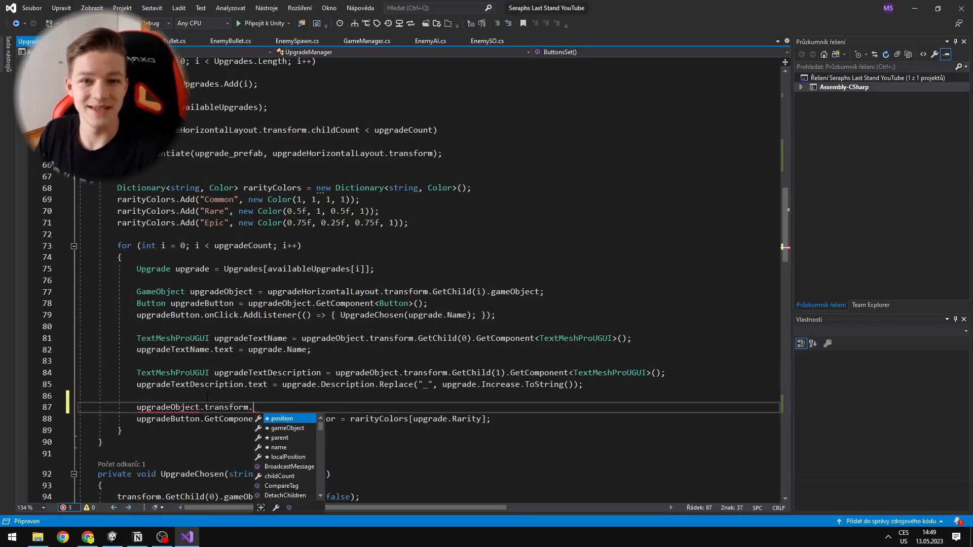
pyautogui.write('get')
pyautogui.press('Tab')
pyautogui.write('(')
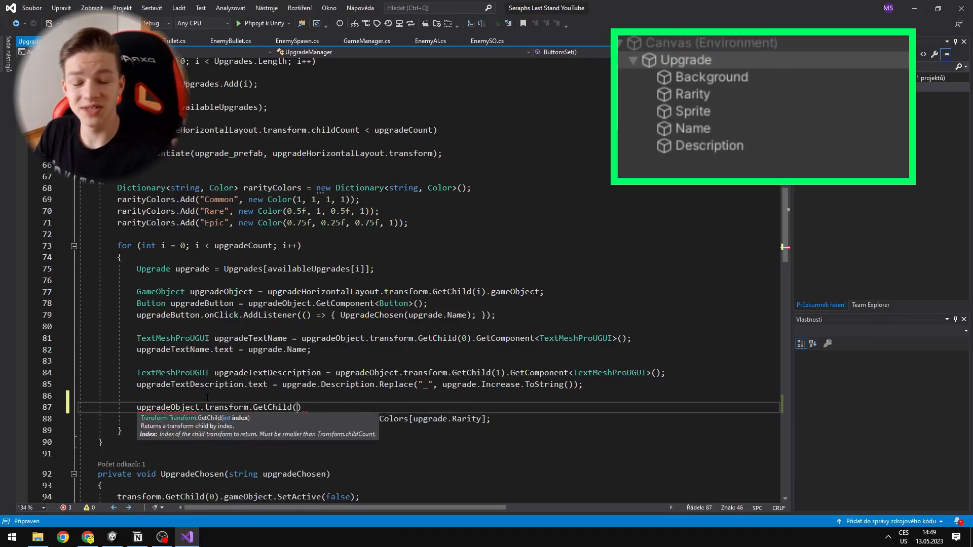
pyautogui.write('1')
pyautogui.press('End')
pyautogui.write('.')
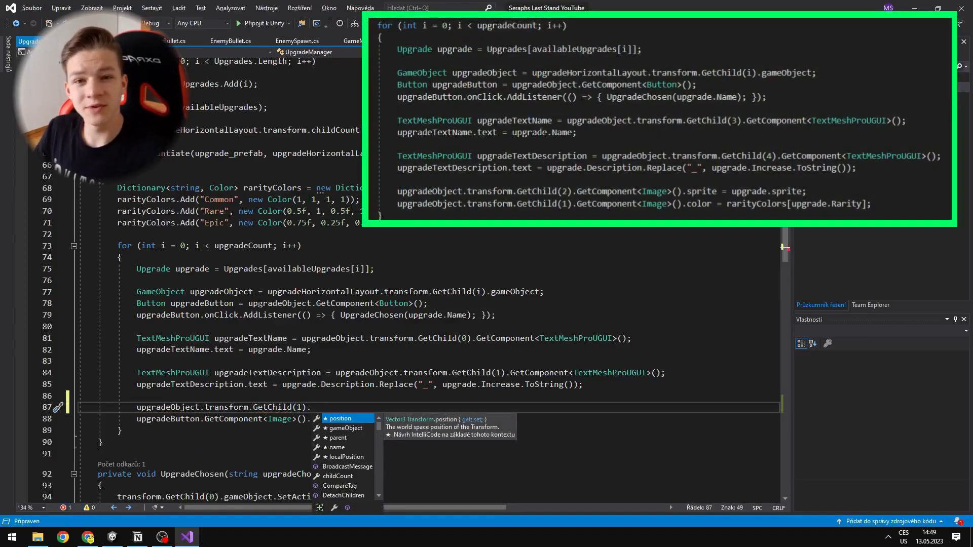
pyautogui.write('get')
pyautogui.press('Down')
pyautogui.press('Down')
pyautogui.press('Tab')
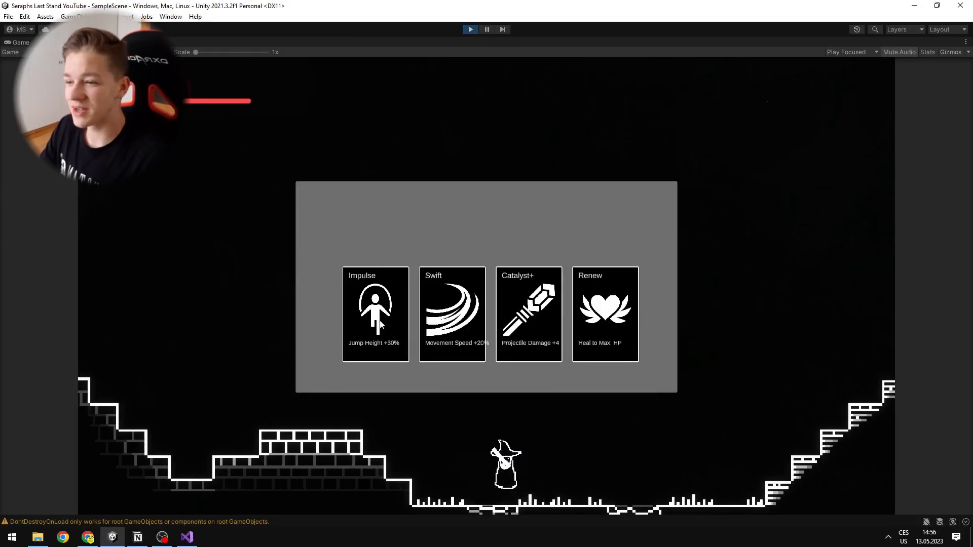
# Pick an upgrade card in the running game so play resumes
pyautogui.click(445, 319)
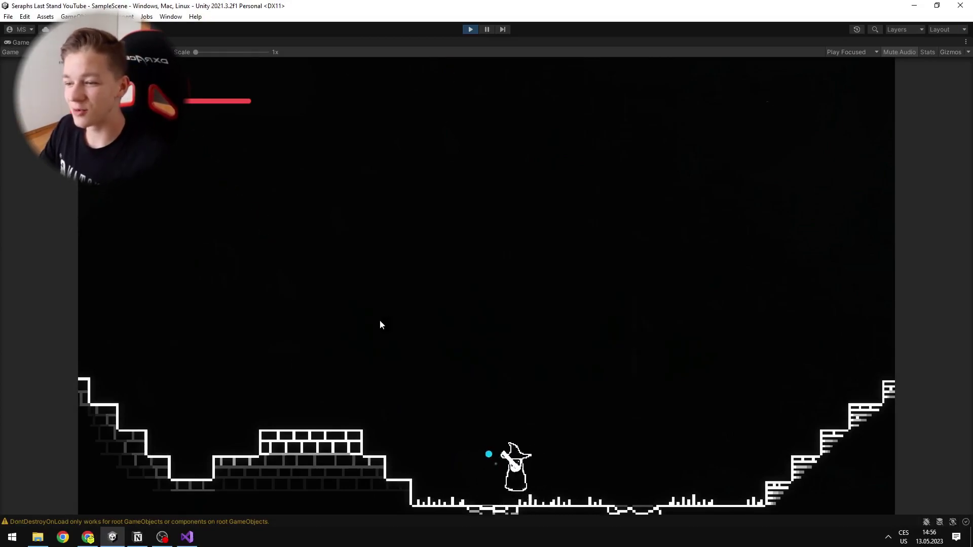
# Set Time.timeScale to 0 after the upgrade loop and back to 1 in UpgradeChosen, then save
pyautogui.click(469, 31)
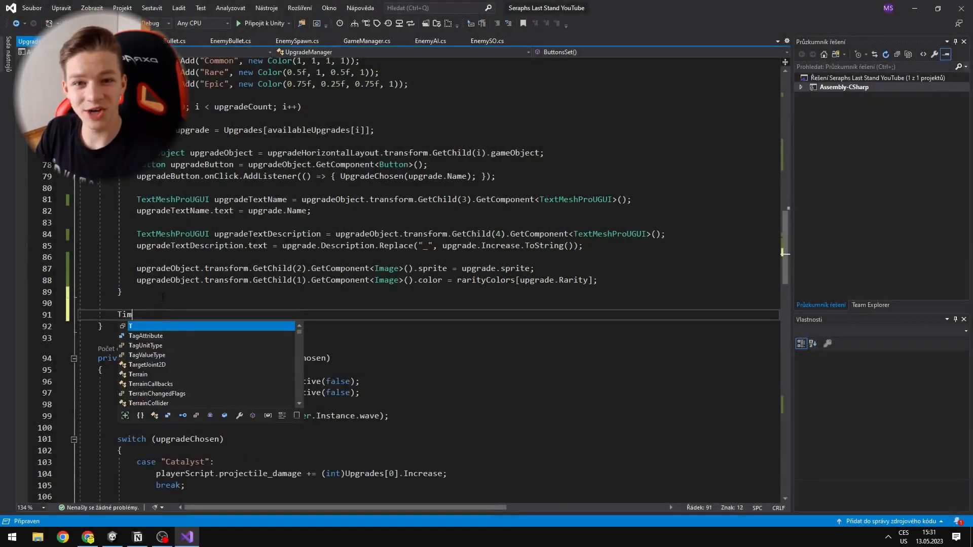
pyautogui.write('Time.times')
pyautogui.press('Tab')
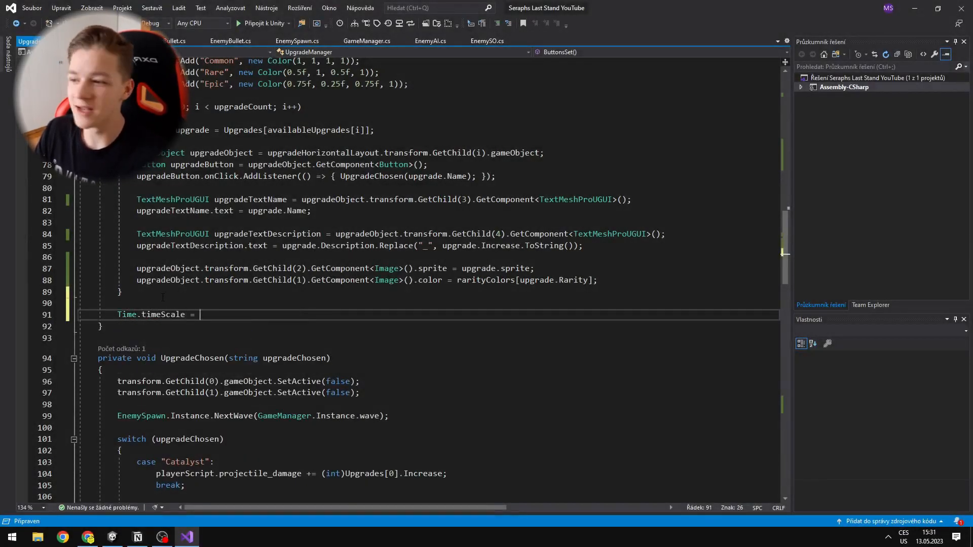
pyautogui.scroll(-7, 426, 304)
pyautogui.click(106, 47)
pyautogui.write('0;')
pyautogui.press('Return')
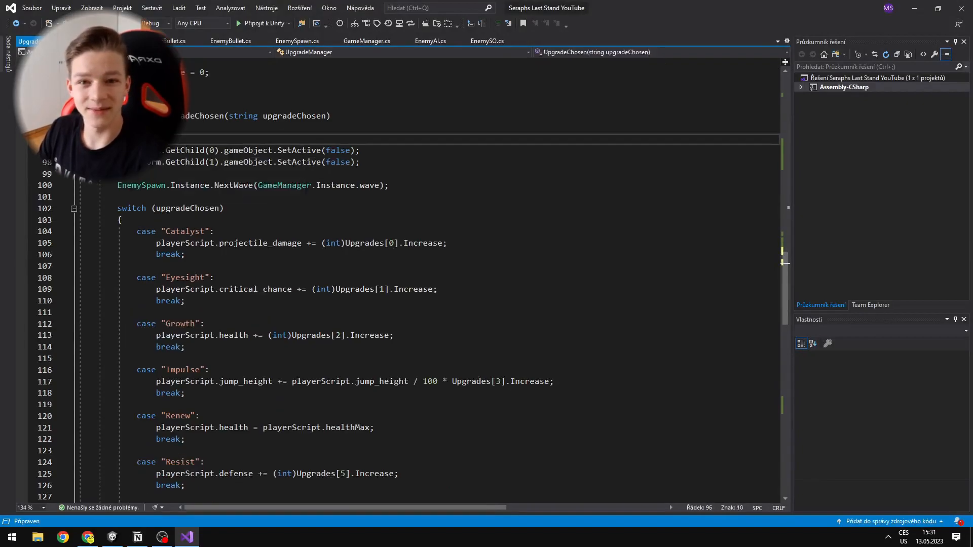
pyautogui.write('Time.timeScale = 1;')
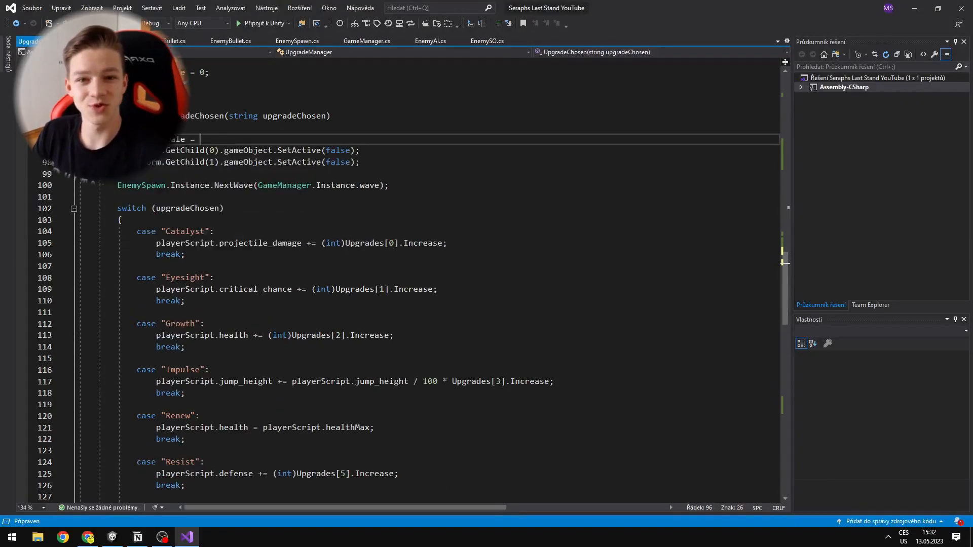
pyautogui.hotkey('ctrl', 's')
pyautogui.click(161, 538)
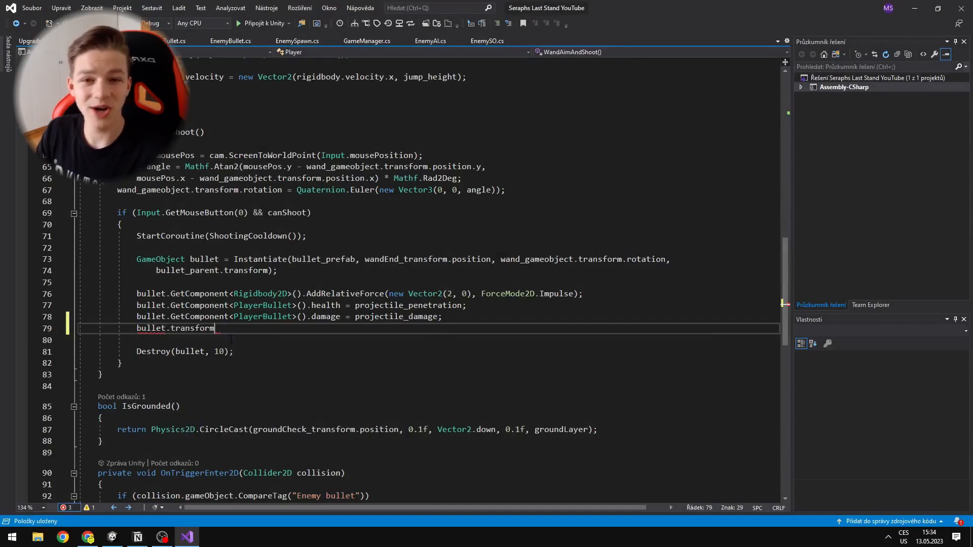
pyautogui.write('l')
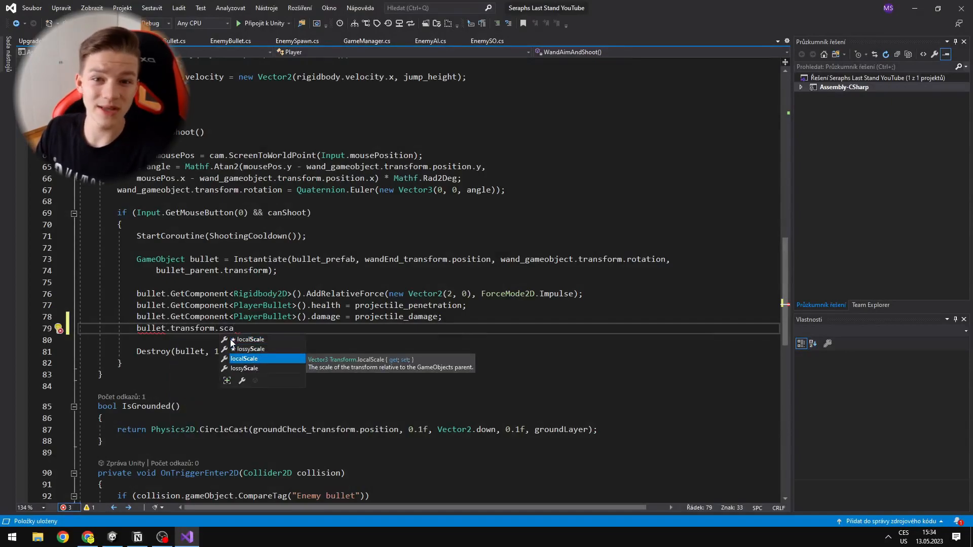
# In Player.cs, begin assigning bullet.transform.localScale from localScale
pyautogui.press('Tab')
pyautogui.write('bullet.tra')
pyautogui.press('Tab')
pyautogui.write('.localSca')
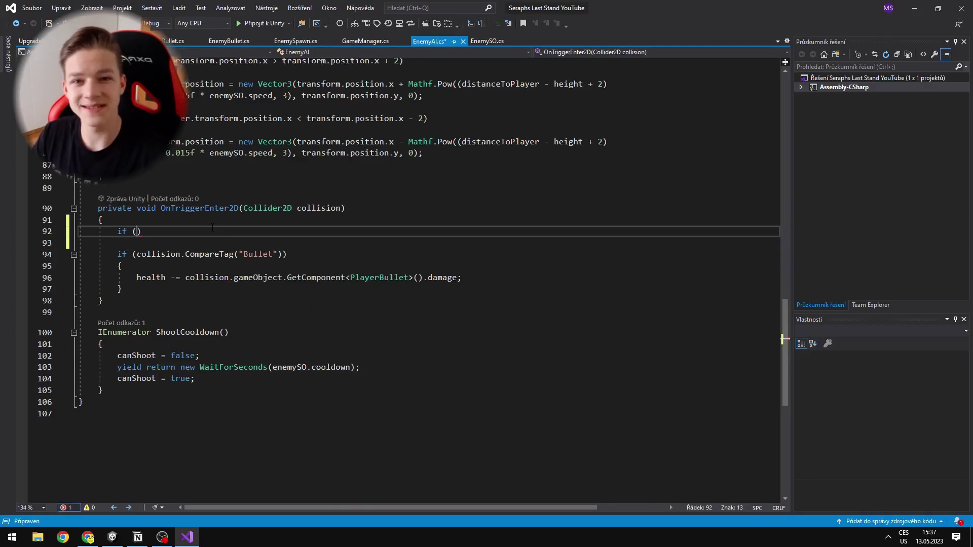
# Add a crit flag with an if/else rolling Random.Range against the player's crit chance
pyautogui.hotkey('ctrl', 'Return')
pyautogui.write('bool crit')
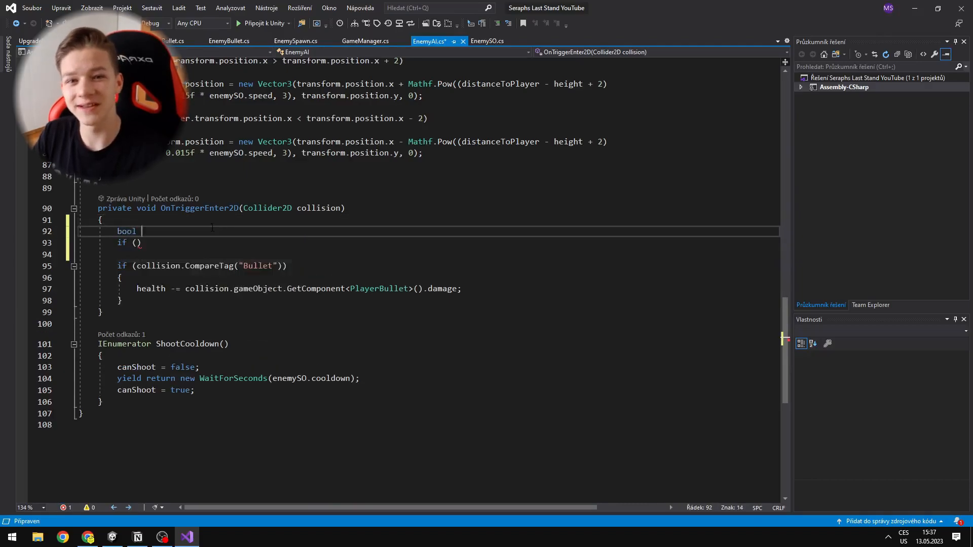
pyautogui.write(';')
pyautogui.press('Down')
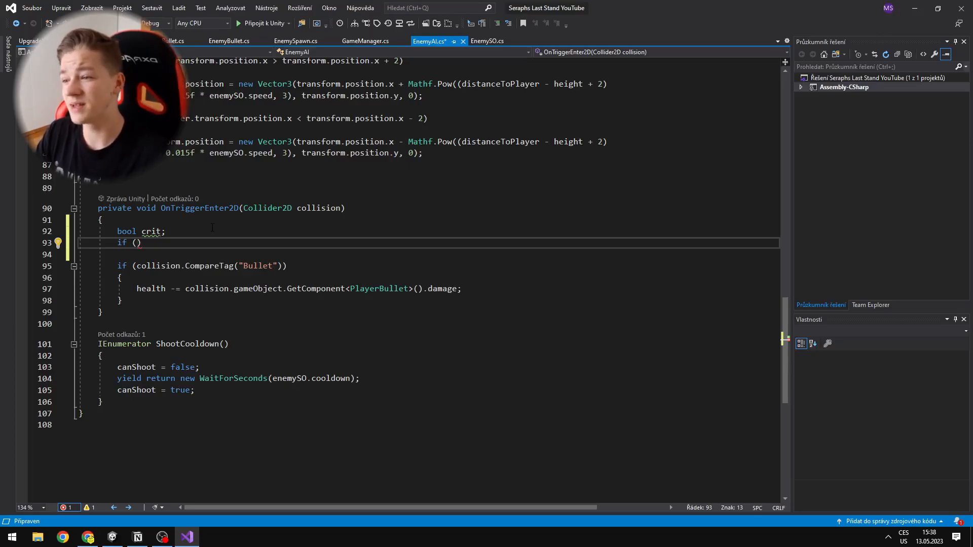
pyautogui.write('player.GetComponent<Pla')
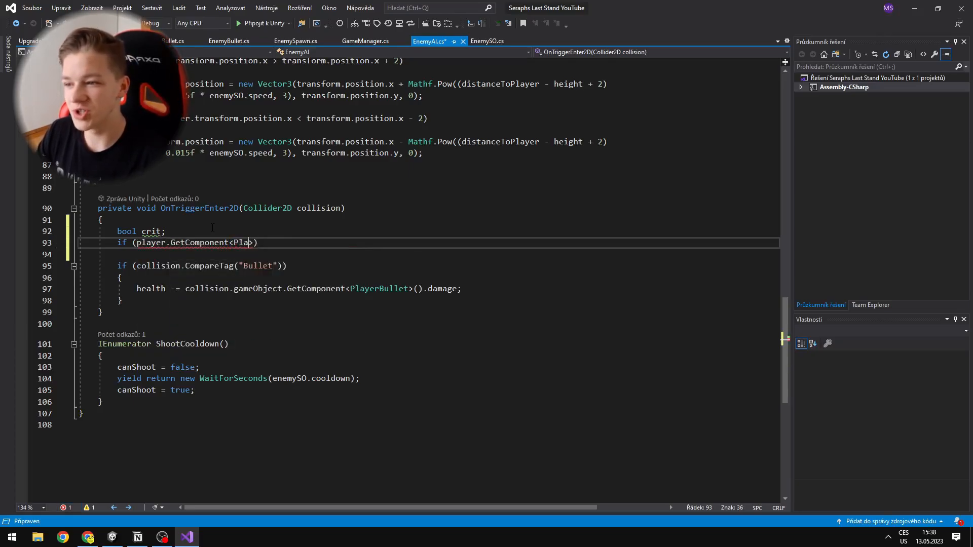
pyautogui.write('yer')
pyautogui.write('>().critical_chance >= R')
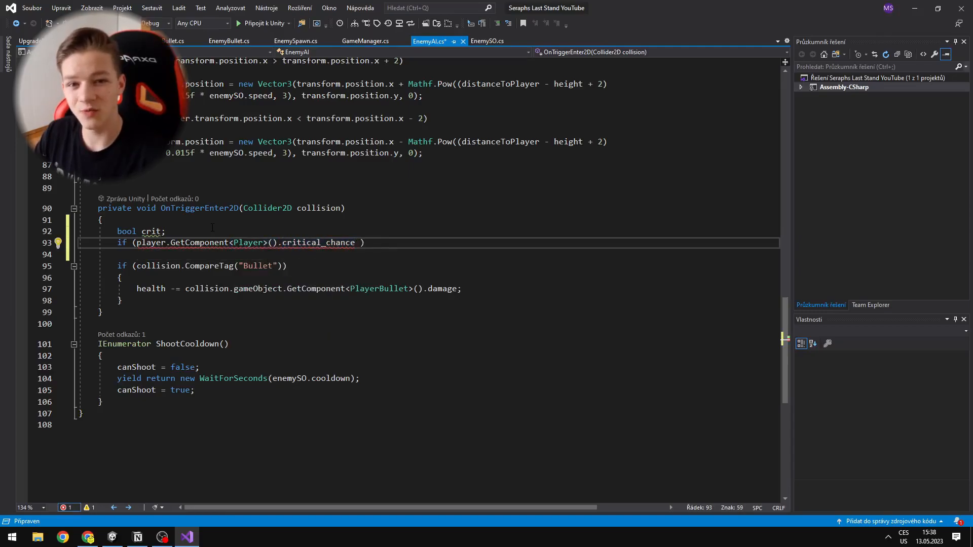
pyautogui.write('andom.Range')
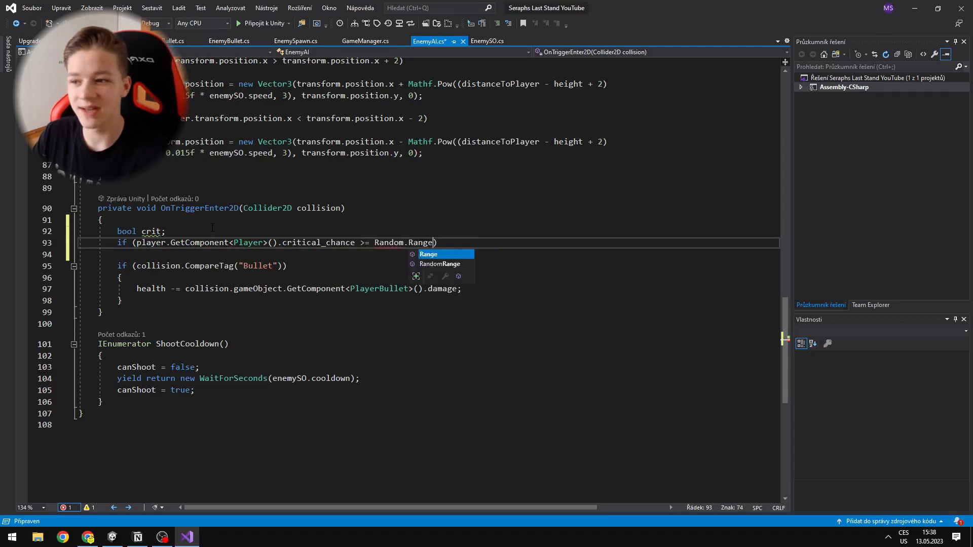
pyautogui.write('(0, 100')
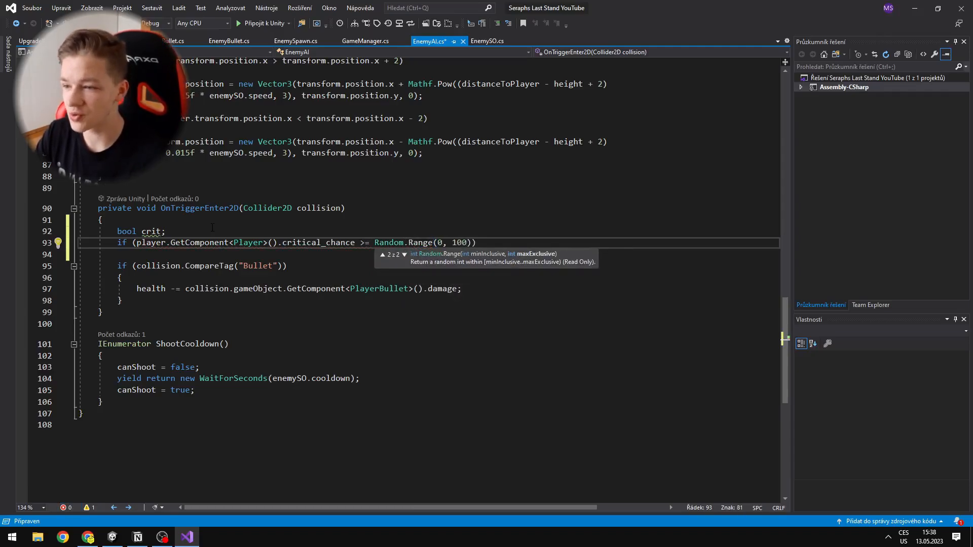
pyautogui.press('BackSpace')
pyautogui.write('1')
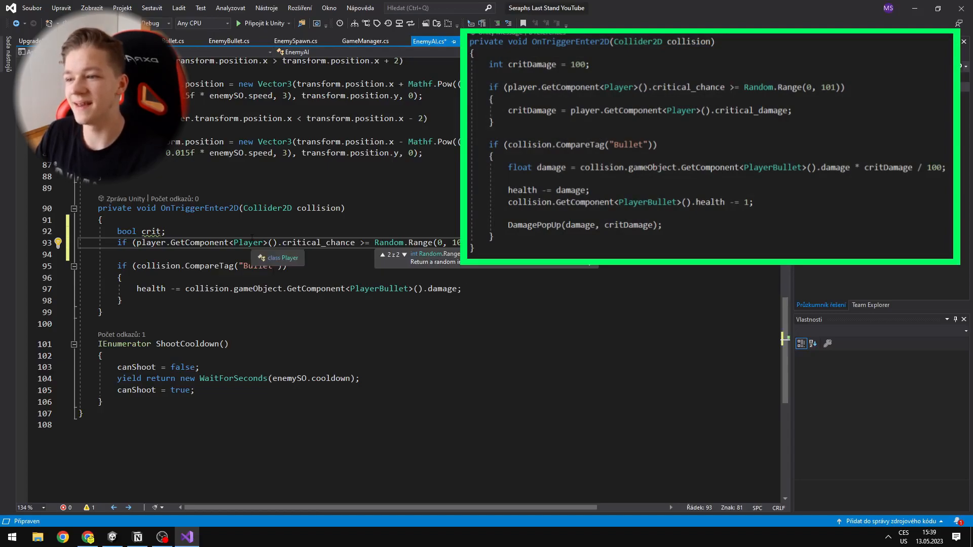
pyautogui.press('Home')
pyautogui.press('End')
pyautogui.press('Return')
pyautogui.write('crit')
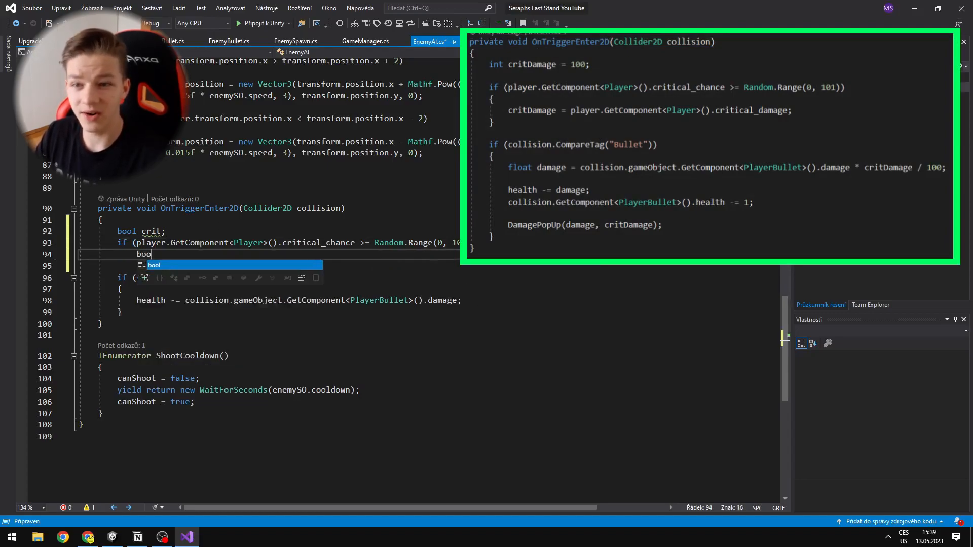
pyautogui.write(' = true')
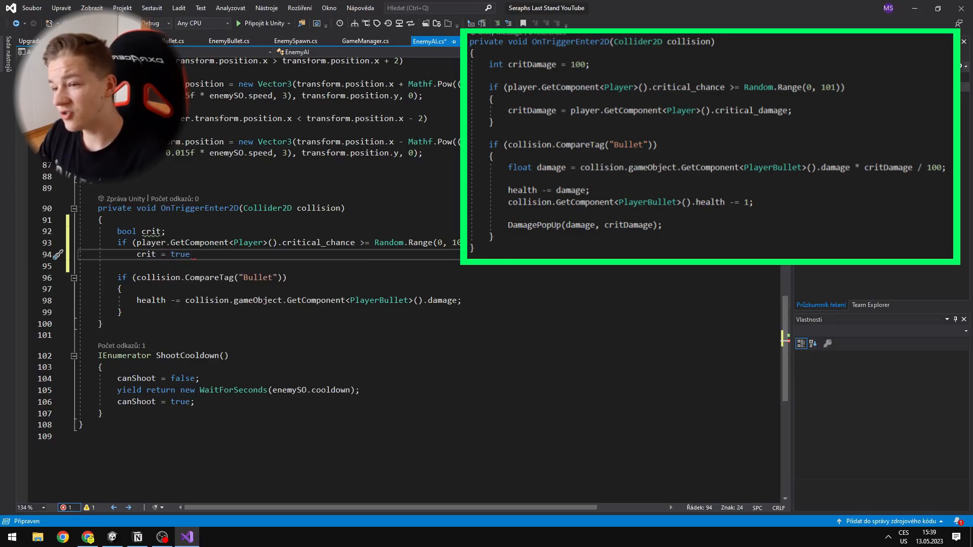
pyautogui.press('Return')
pyautogui.write('else')
pyautogui.press('Return')
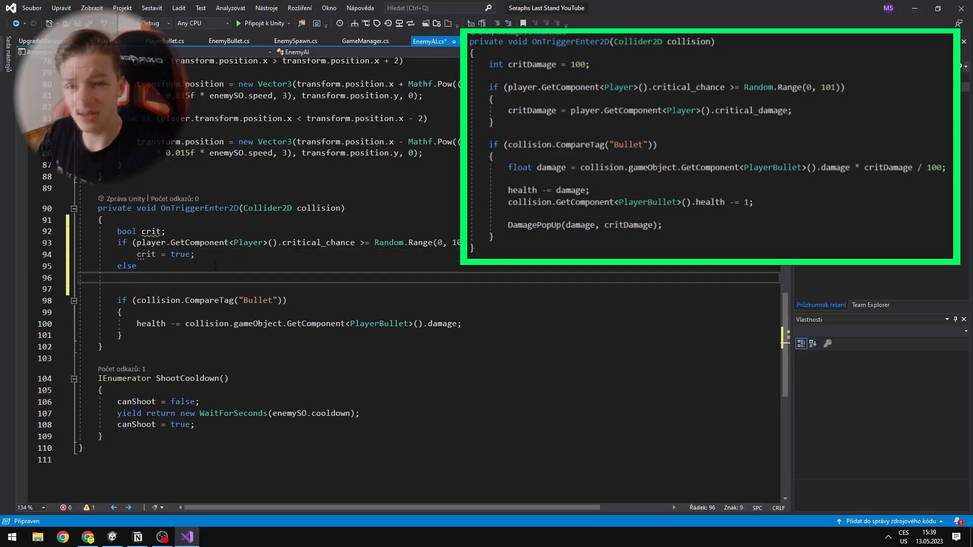
pyautogui.write('{')
pyautogui.press('Return')
pyautogui.write('crit = false;')
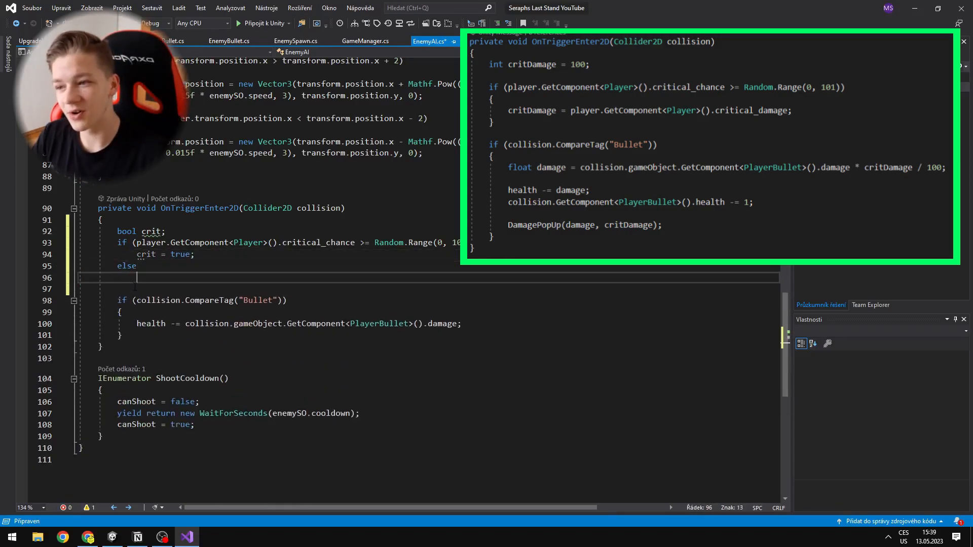
pyautogui.scroll(3, 358, 328)
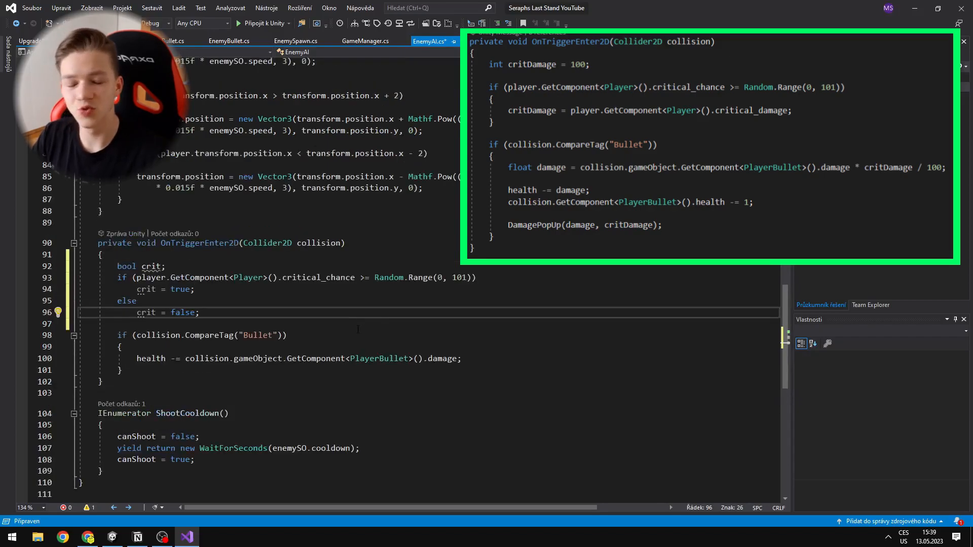
# Turn the crit flag into a critMultiplier value set in braced if/else blocks and used in the health line
pyautogui.click(335, 346)
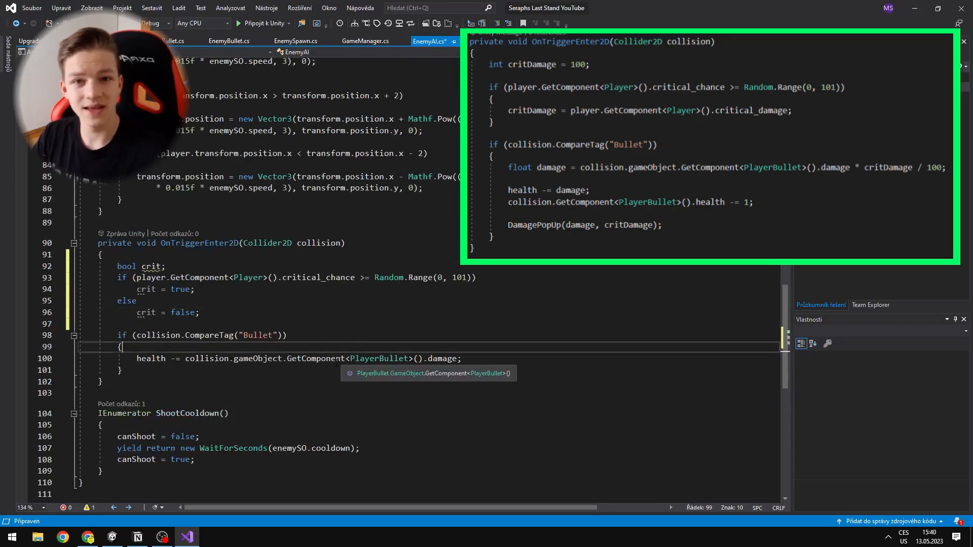
pyautogui.moveTo(199, 267); pyautogui.dragTo(118, 266)
pyautogui.write('int ')
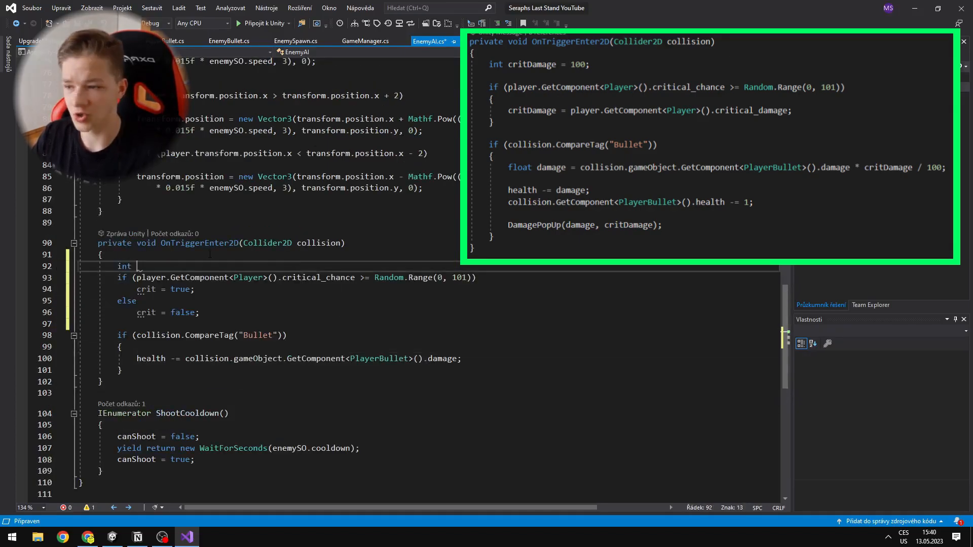
pyautogui.write('critMultiplier;')
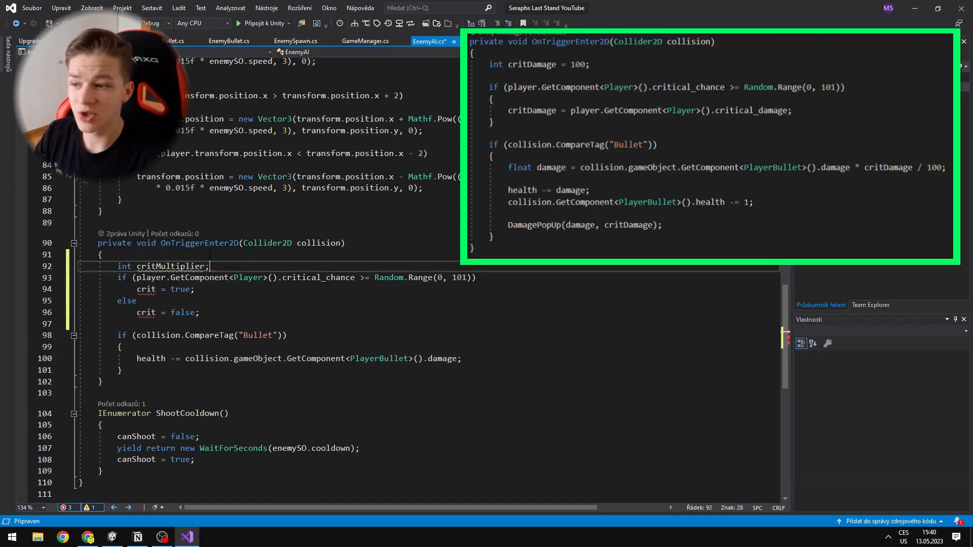
pyautogui.press('Return')
pyautogui.moveTo(194, 301); pyautogui.dragTo(136, 301)
pyautogui.write('{')
pyautogui.press('Return')
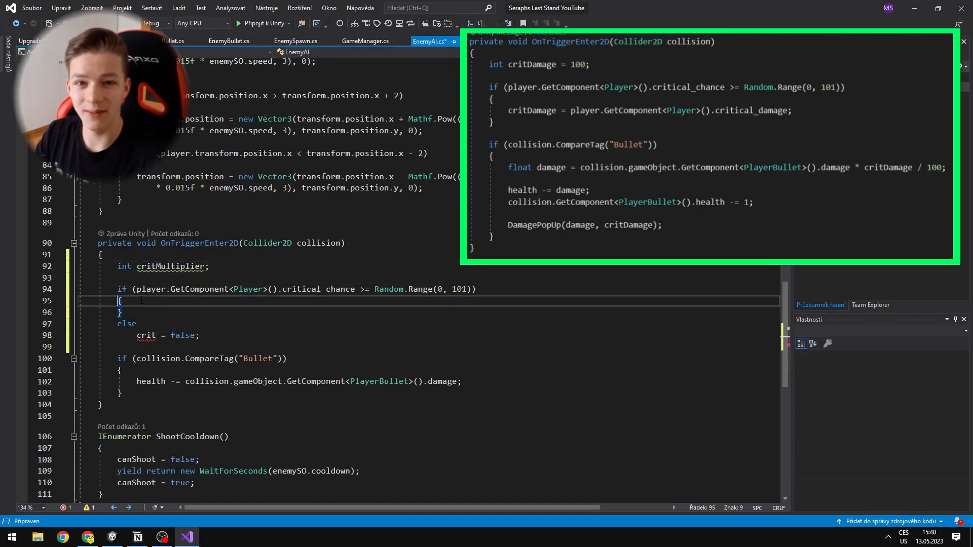
pyautogui.press('Return')
pyautogui.moveTo(200, 336); pyautogui.dragTo(137, 336)
pyautogui.write('{')
pyautogui.press('Return')
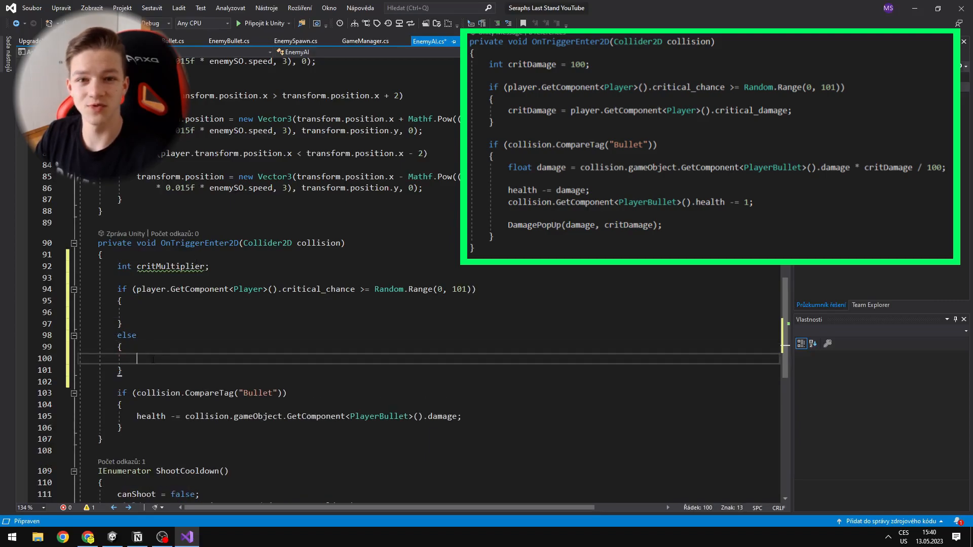
pyautogui.write('critMultiplier =1;')
pyautogui.click(457, 416)
pyautogui.write('* critMultiplier')
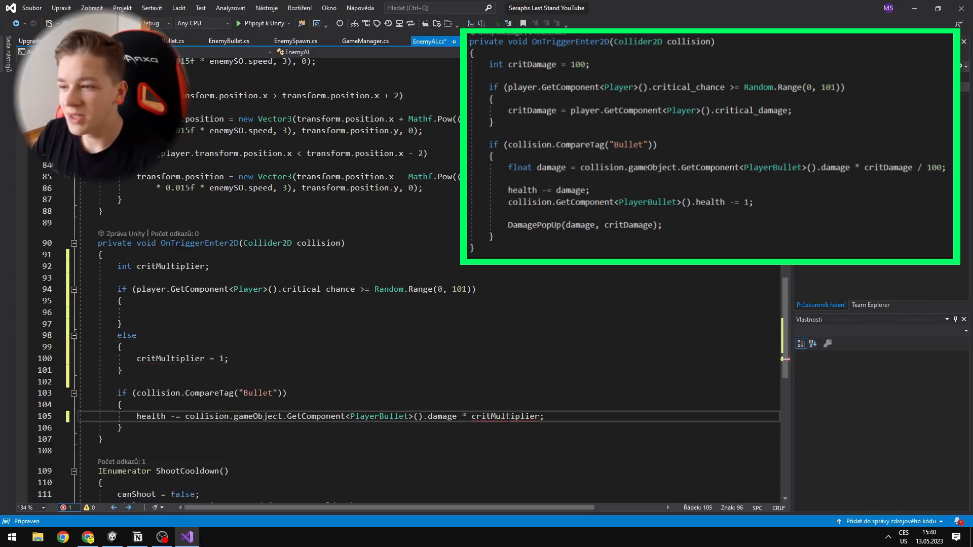
pyautogui.click(259, 312)
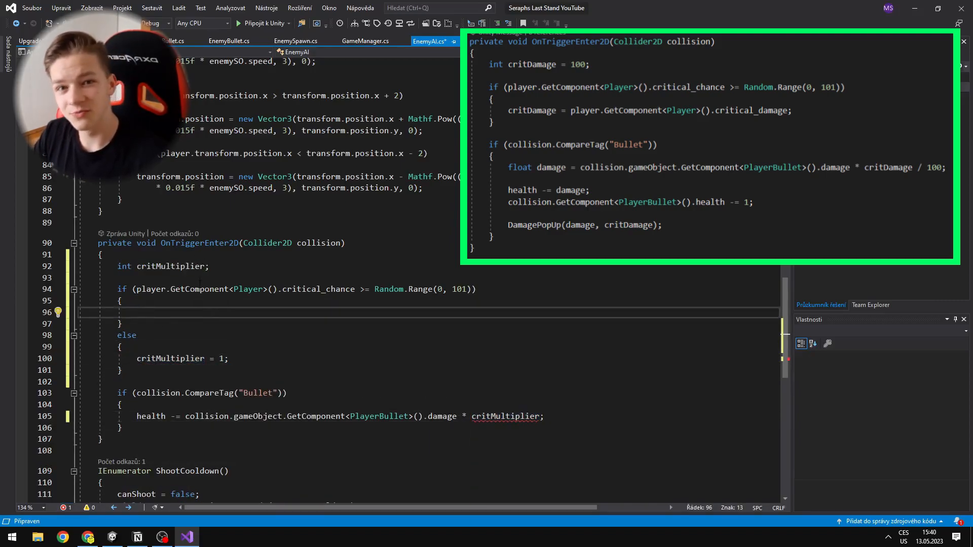
pyautogui.click(205, 266)
pyautogui.write('= 1')
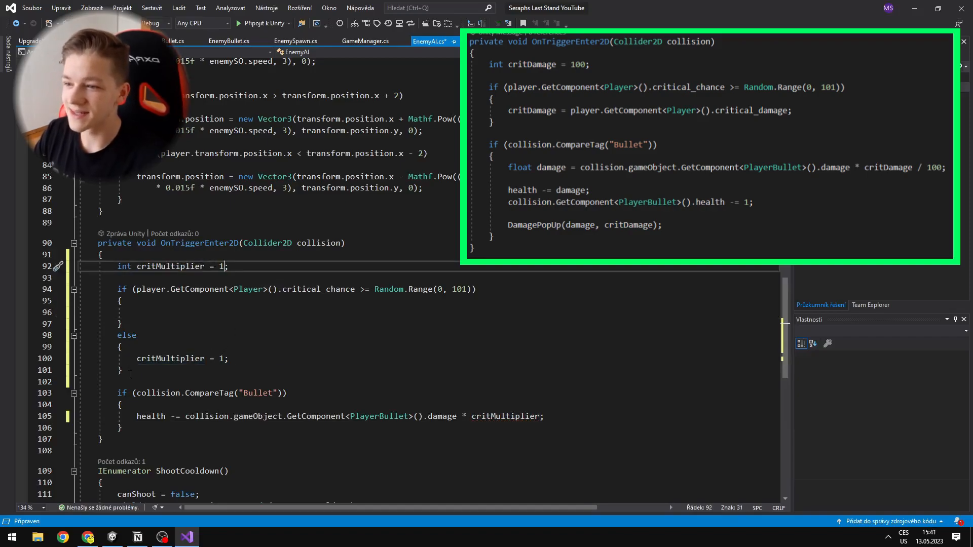
# Drop the else block and assign the player's critical_damage when a critical hit rolls
pyautogui.moveTo(126, 370); pyautogui.dragTo(114, 335)
pyautogui.press('Delete')
pyautogui.click(137, 312)
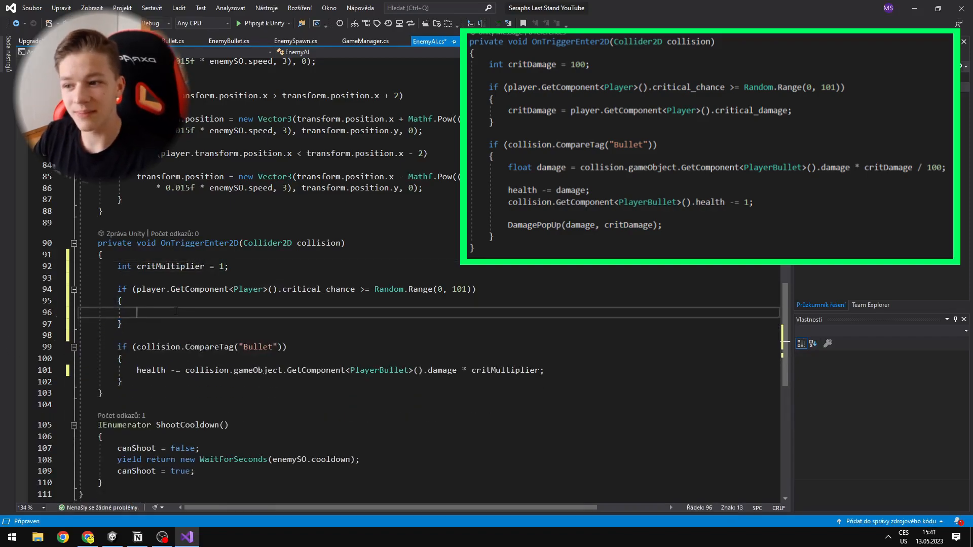
pyautogui.write('critMultiplier = pl')
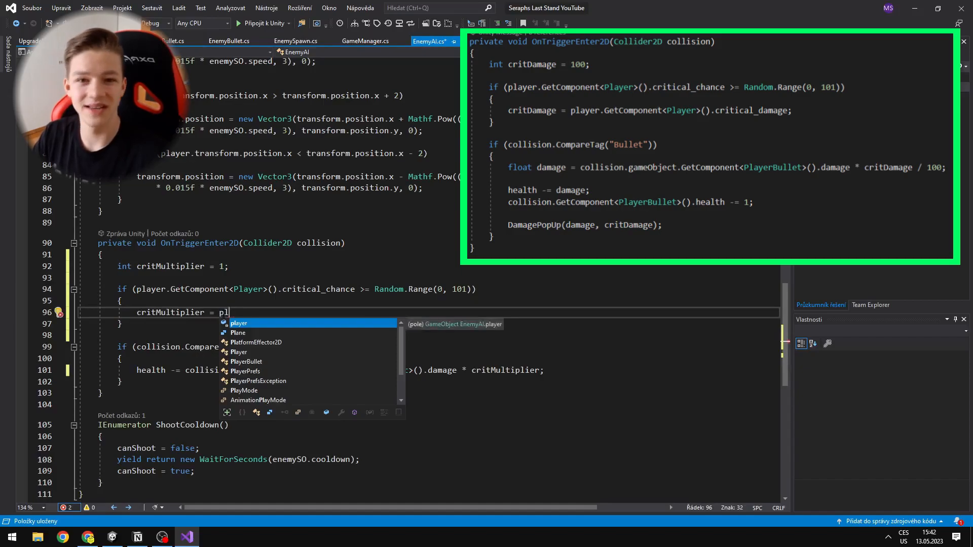
pyautogui.moveTo(137, 289); pyautogui.dragTo(356, 289)
pyautogui.hotkey('ctrl', 'c')
pyautogui.click(229, 312)
pyautogui.hotkey('ctrl', 'v')
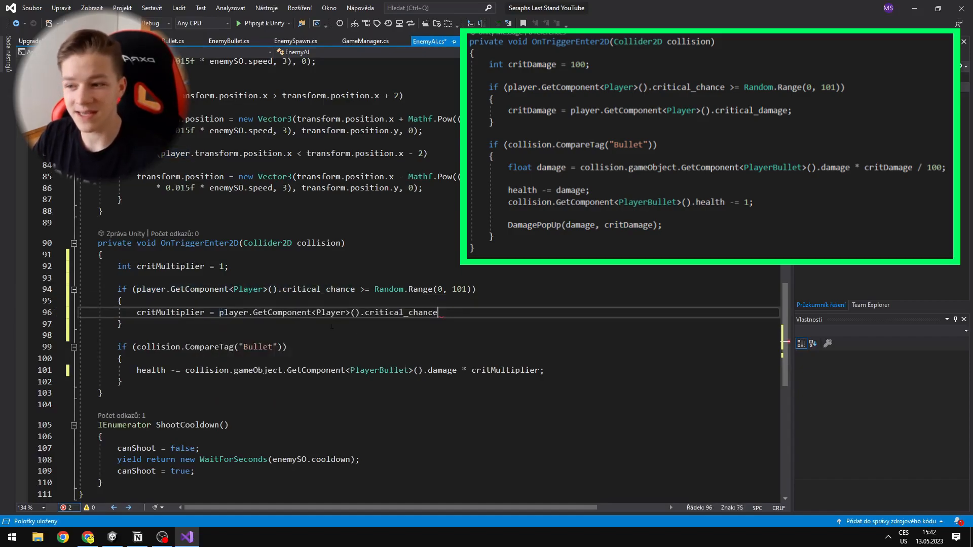
pyautogui.press('BackSpace')
pyautogui.press('BackSpace')
pyautogui.press('BackSpace')
pyautogui.press('BackSpace')
pyautogui.write('damage;')
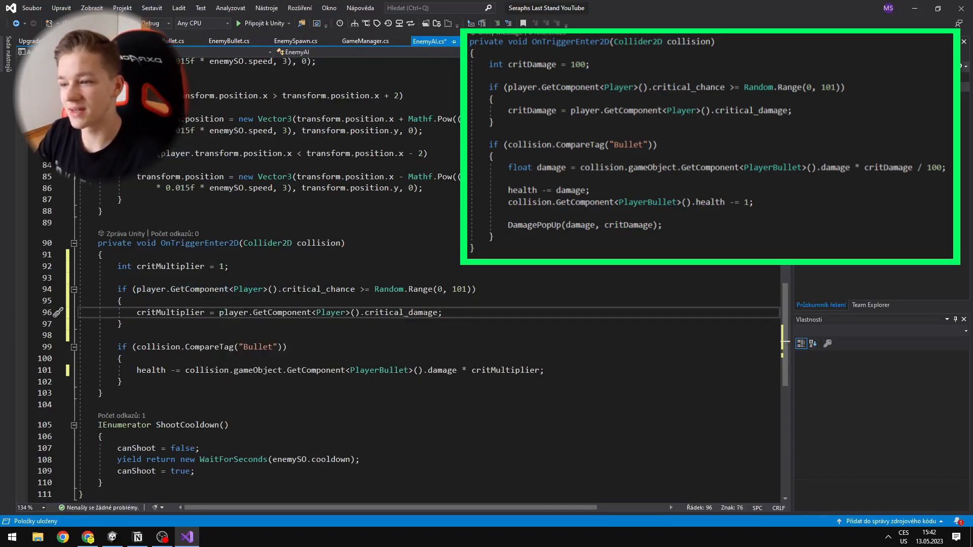
# Default the value to 100 and rename it to critDamage in the declaration, assignment and health line
pyautogui.press('Up')
pyautogui.press('Up')
pyautogui.press('Up')
pyautogui.press('Left')
pyautogui.write('00')
pyautogui.doubleClick(171, 267)
pyautogui.write('critDamage')
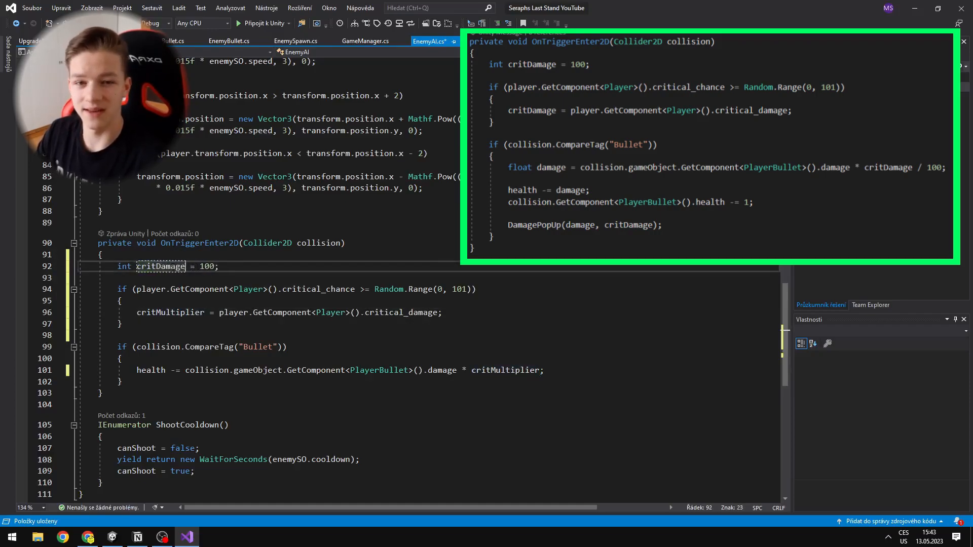
pyautogui.doubleClick(171, 312)
pyautogui.write('Damage')
pyautogui.doubleClick(505, 370)
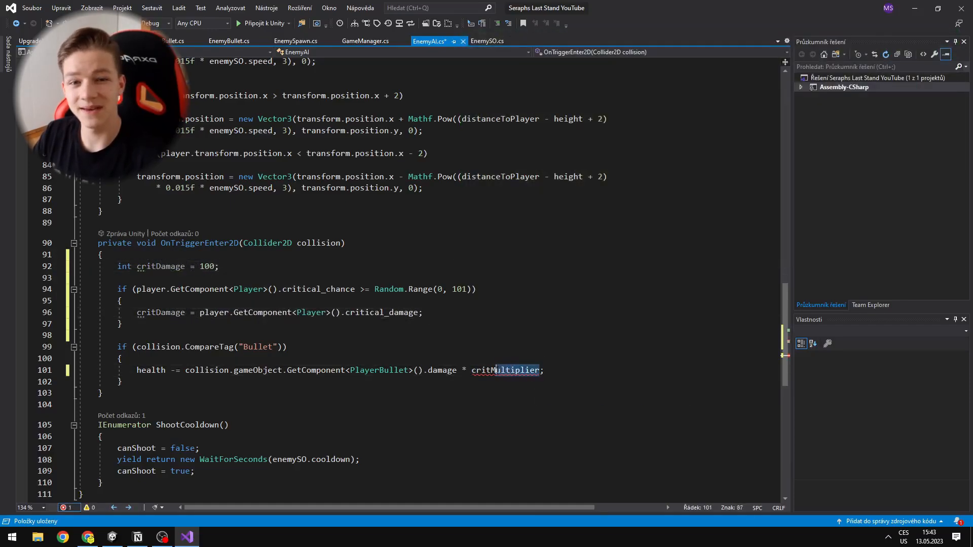
pyautogui.write('critDamag')
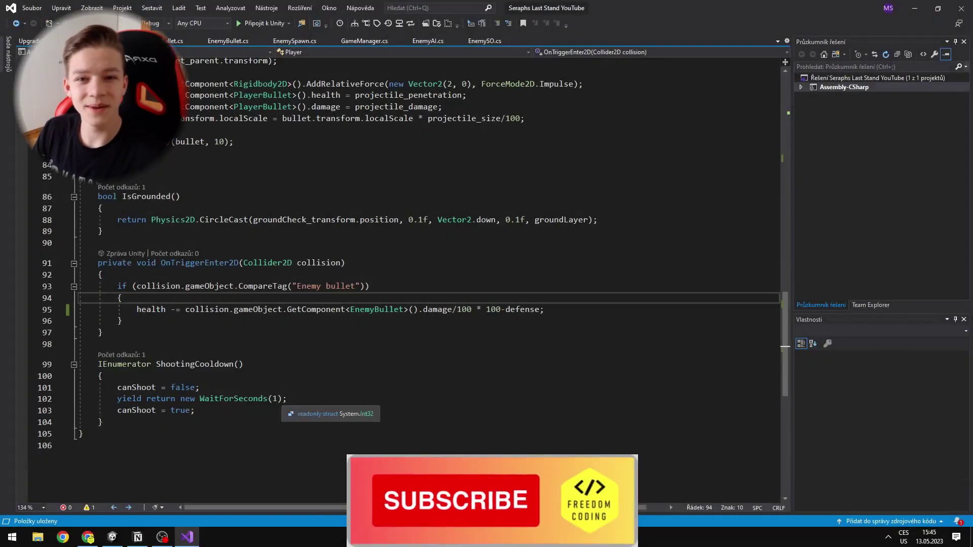
# Change ShootingCooldown's WaitForSeconds argument to 3 - attack_speed
pyautogui.doubleClick(289, 399)
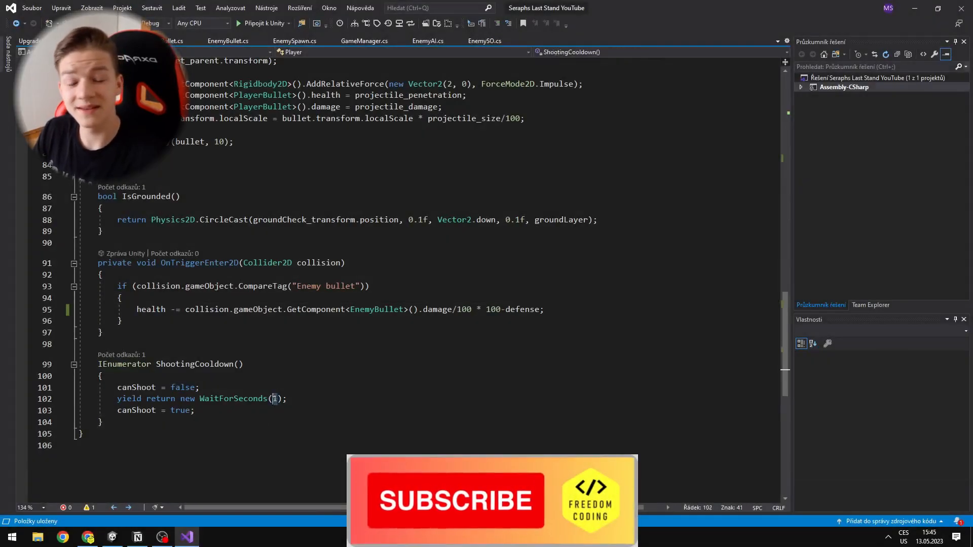
pyautogui.write('attack_speed')
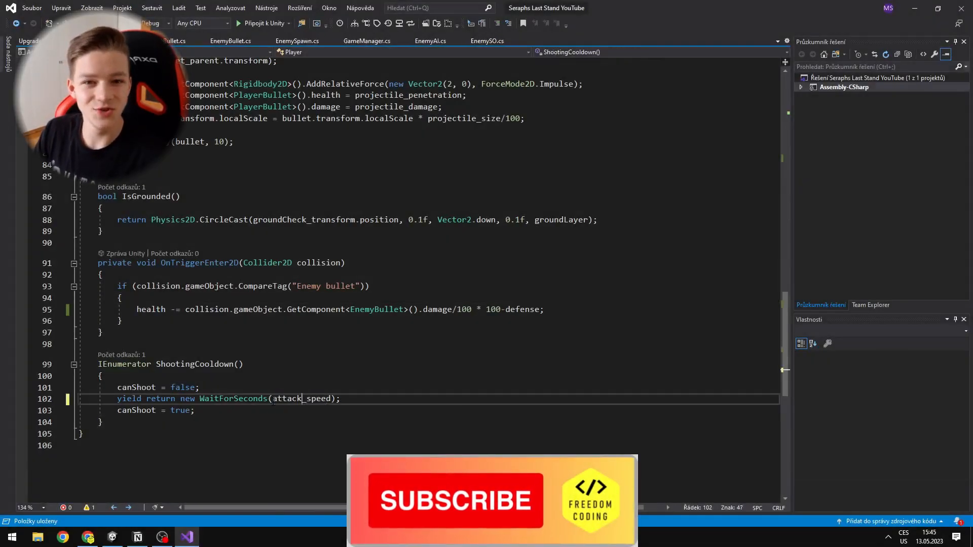
pyautogui.doubleClick(302, 398)
pyautogui.press('Home')
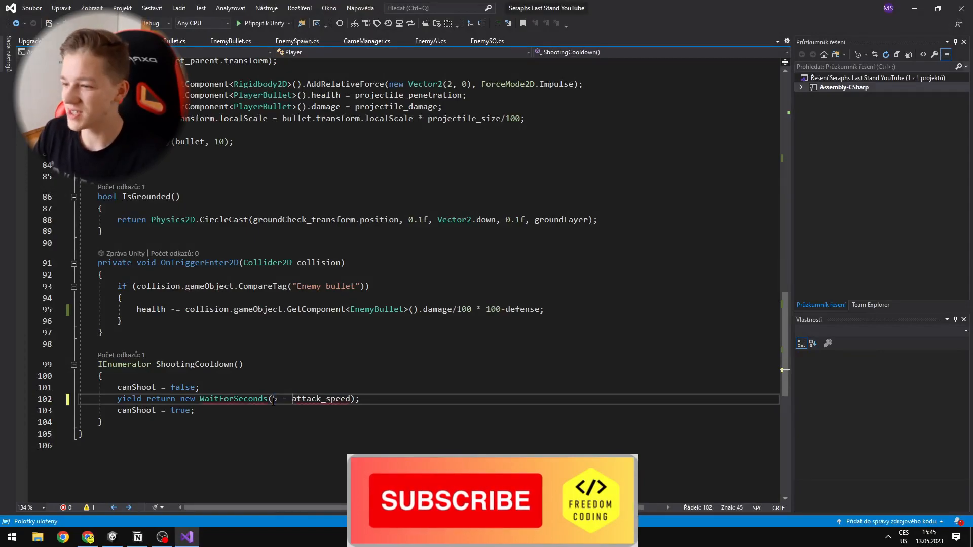
pyautogui.write('5 -')
pyautogui.doubleClick(320, 399)
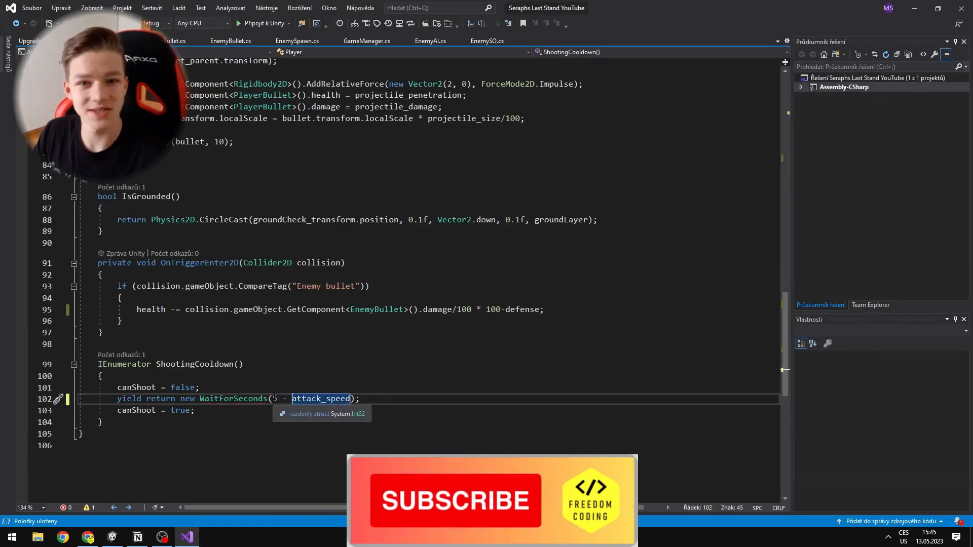
pyautogui.click(307, 475)
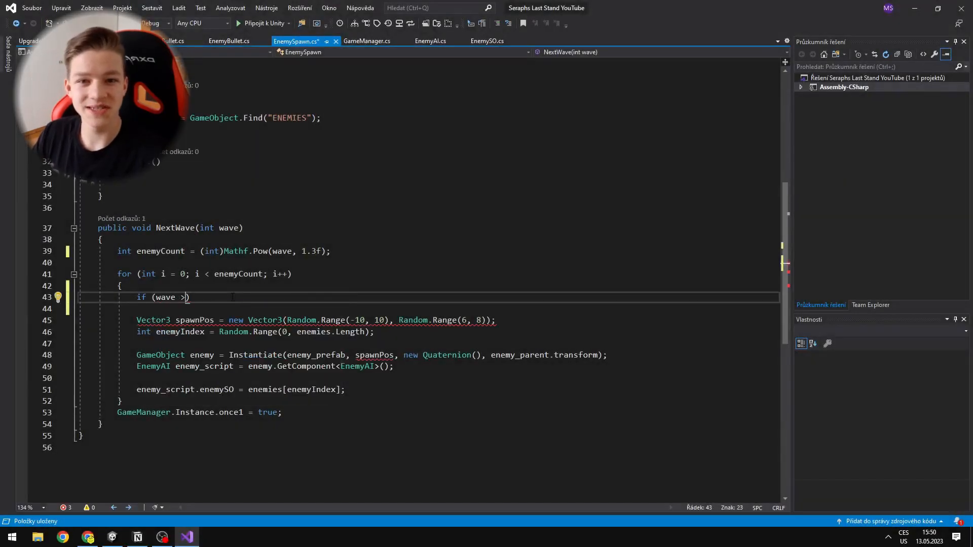
pyautogui.write('3')
# Wrap the enemyIndex assignment in a wave condition and declare enemyIndex before the loop
pyautogui.press('End')
pyautogui.press('Return')
pyautogui.write('{')
pyautogui.press('Return')
pyautogui.tripleClick(385, 368)
pyautogui.hotkey('ctrl', 'c')
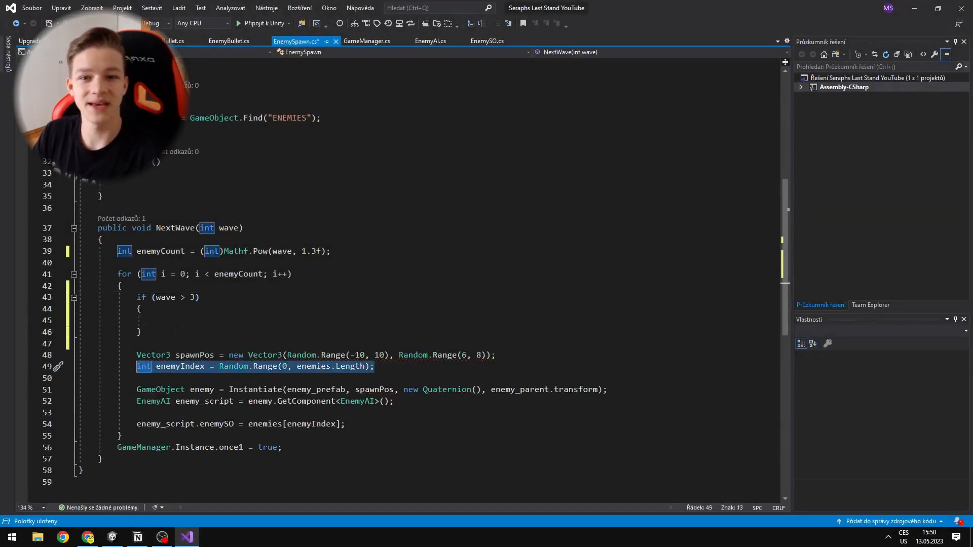
pyautogui.click(228, 320)
pyautogui.hotkey('ctrl', 'v')
pyautogui.tripleClick(386, 368)
pyautogui.press('Delete')
pyautogui.moveTo(156, 320); pyautogui.dragTo(223, 320)
pyautogui.hotkey('ctrl', 'c')
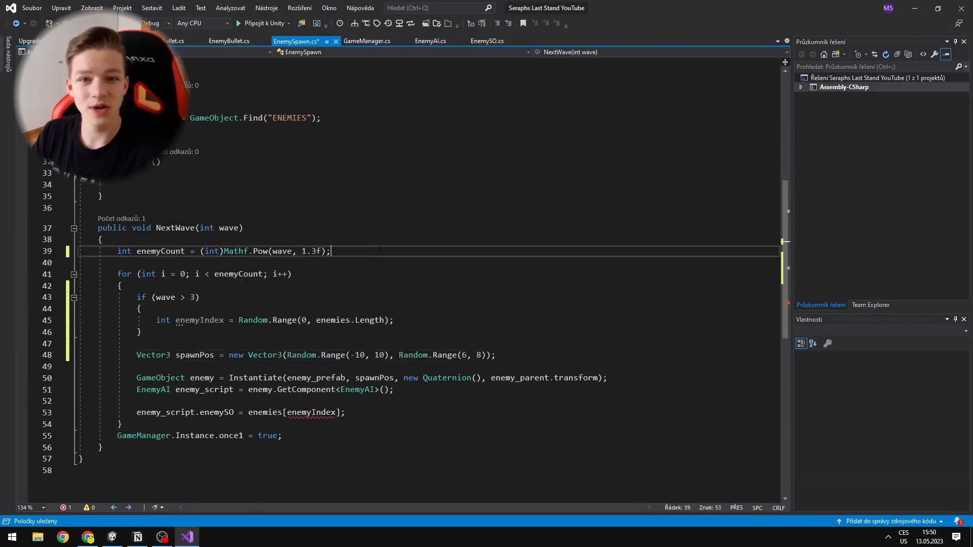
pyautogui.click(334, 251)
pyautogui.press('Return')
pyautogui.hotkey('ctrl', 'v')
pyautogui.write(';')
# Default enemyIndex to 0 and make the first branch wave < 3
pyautogui.moveTo(366, 332); pyautogui.dragTo(306, 332)
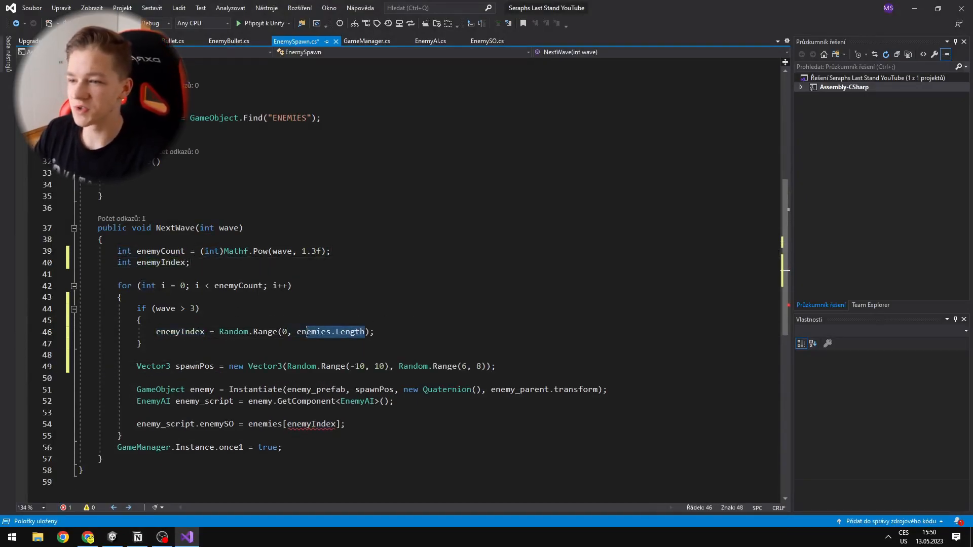
pyautogui.write('1')
pyautogui.click(189, 262)
pyautogui.write('= 0')
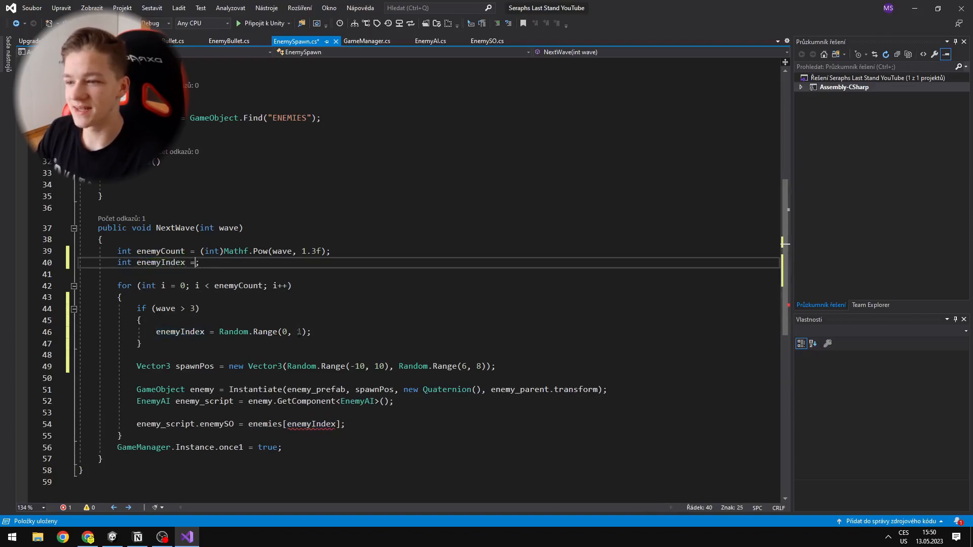
pyautogui.write('0;')
pyautogui.click(303, 332)
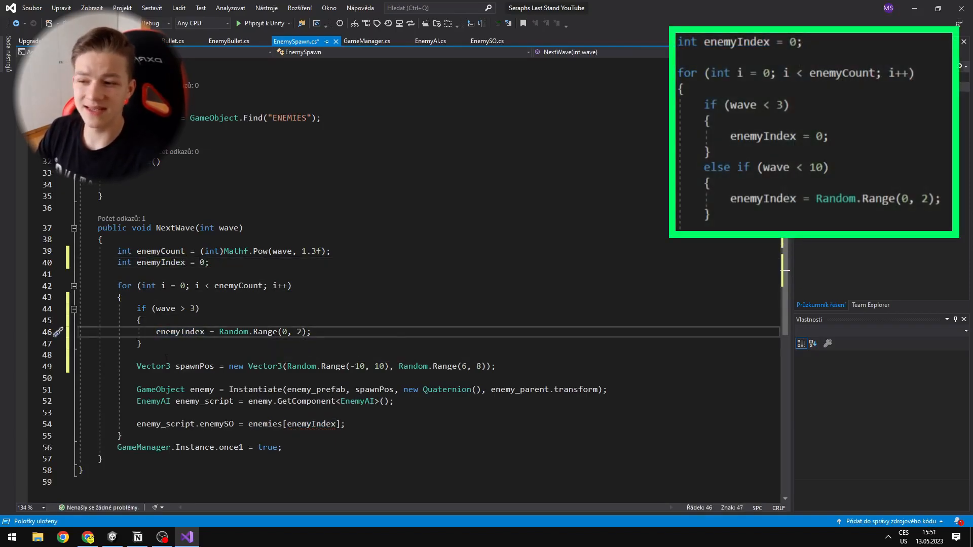
pyautogui.click(141, 342)
pyautogui.press('End')
pyautogui.press('Return')
pyautogui.write('else i')
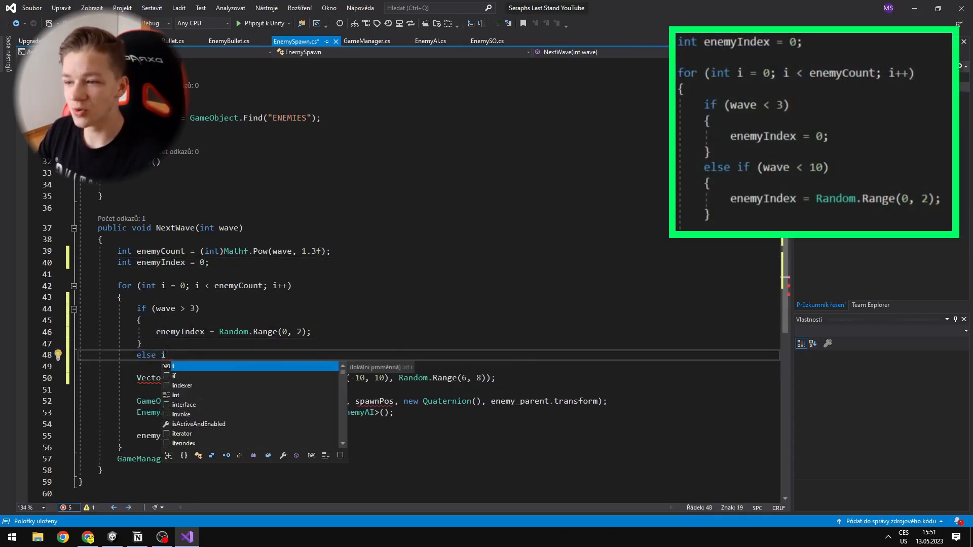
pyautogui.hotkey('ctrl', 'z')
pyautogui.hotkey('ctrl', 'z')
pyautogui.click(185, 308)
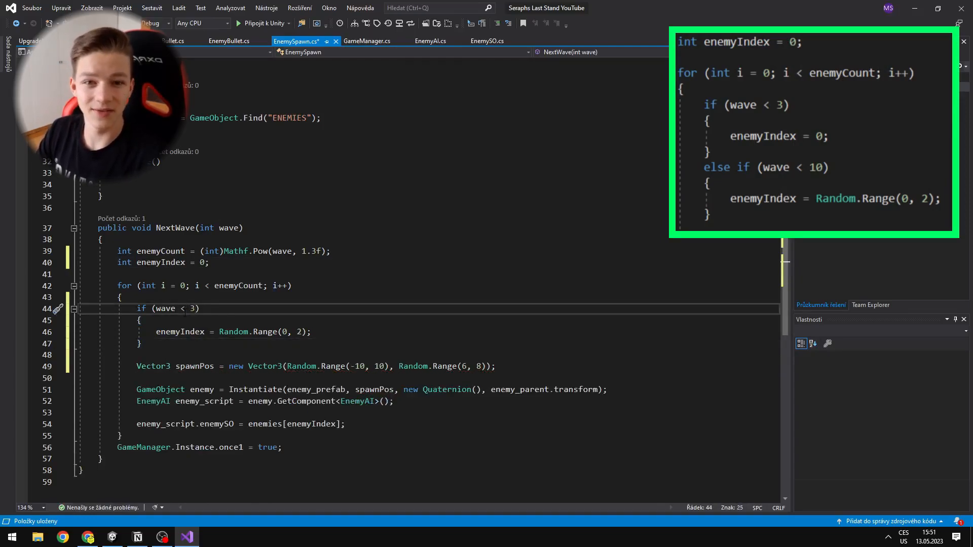
# Add an else if (wave < 10) branch setting enemyIndex to Random.Range(0, 2)
pyautogui.moveTo(312, 332); pyautogui.dragTo(156, 332)
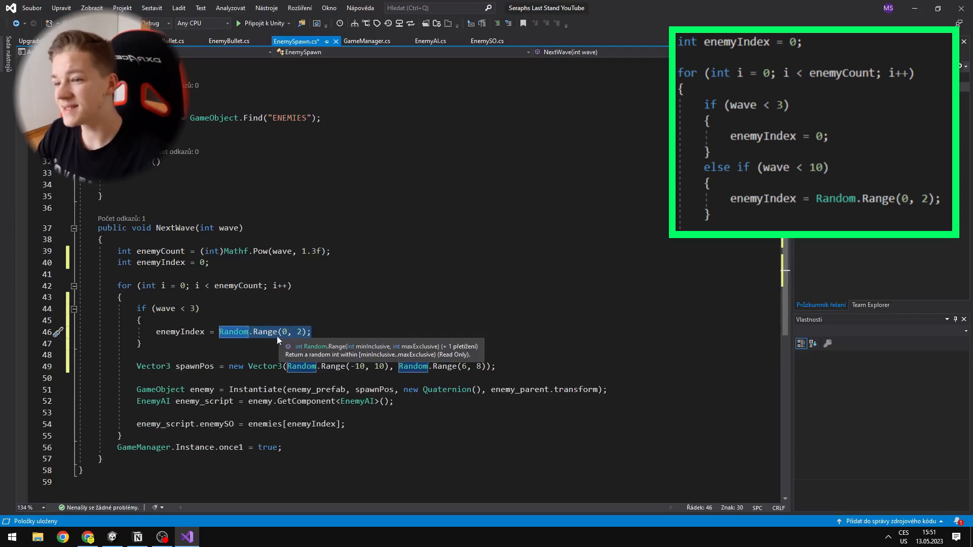
pyautogui.write('0;')
pyautogui.press('End')
pyautogui.press('Down')
pyautogui.press('Return')
pyautogui.write('e')
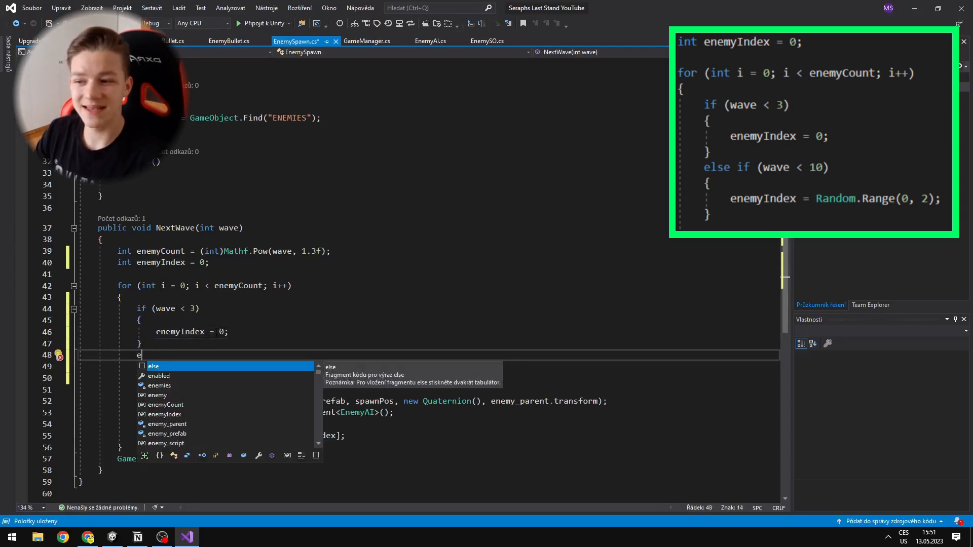
pyautogui.write('lse if (wave < 10')
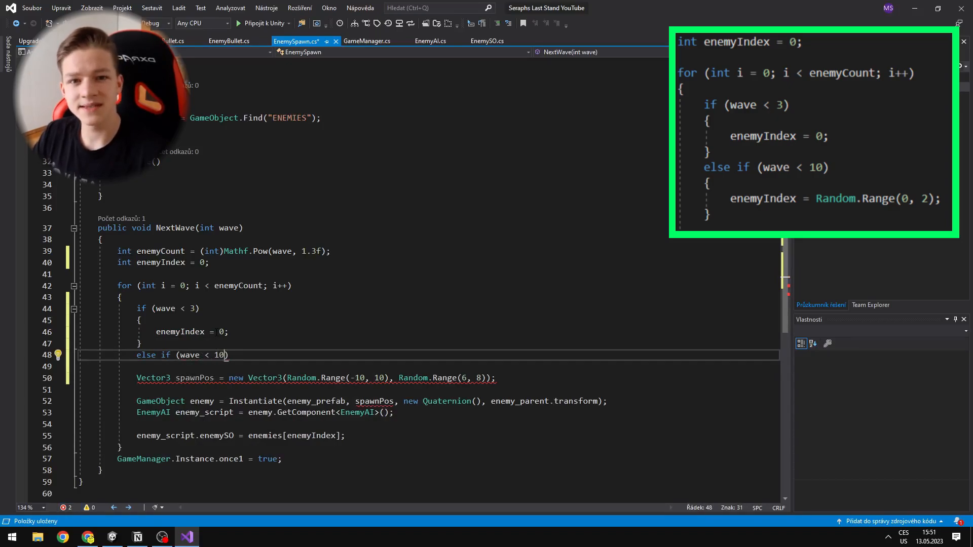
pyautogui.press('End')
pyautogui.press('Return')
pyautogui.write('{')
pyautogui.press('Return')
pyautogui.write('enemyIndex = Random.Range(0, 2);')
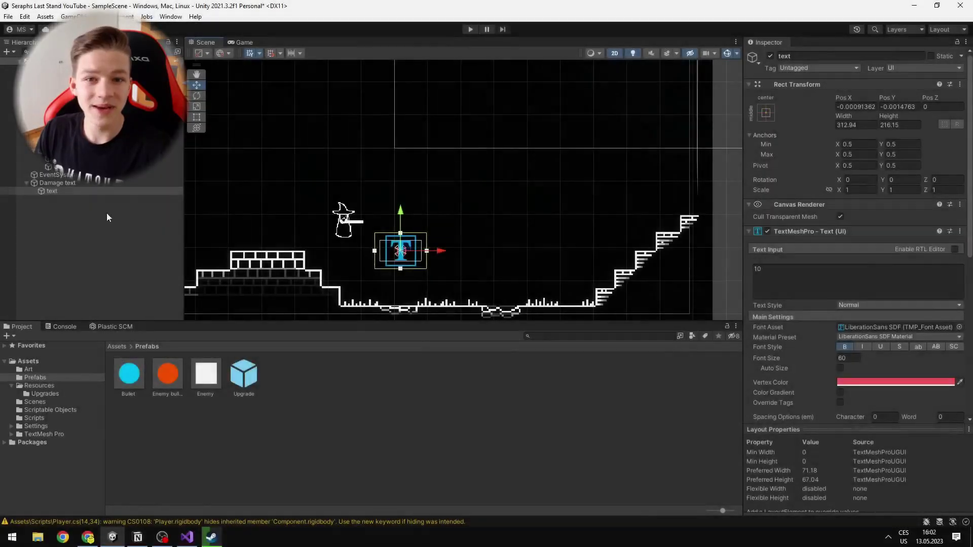
# Make Damage text a prefab and create an Animations folder under Assets
pyautogui.moveTo(58, 182); pyautogui.dragTo(270, 432)
pyautogui.click(117, 347)
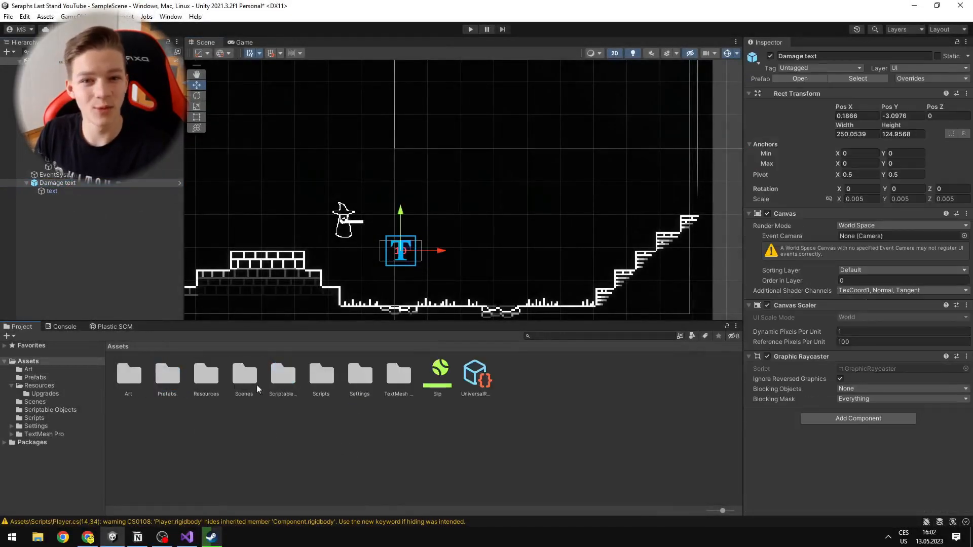
pyautogui.rightClick(403, 404)
pyautogui.click(426, 145)
pyautogui.write('Animations')
pyautogui.press('Return')
# Dock the Animation window and create an animation clip for Damage text
pyautogui.click(170, 17)
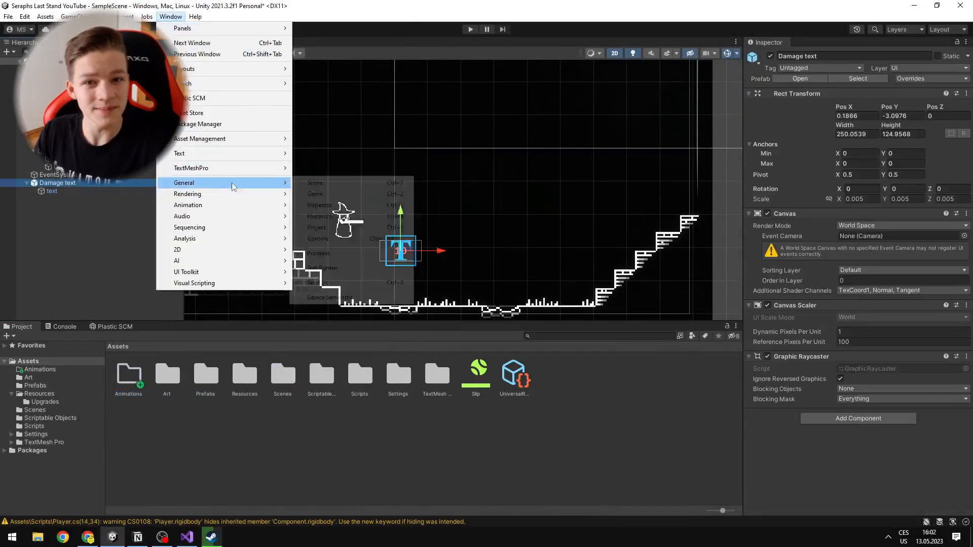
pyautogui.click(228, 183)
pyautogui.click(320, 201)
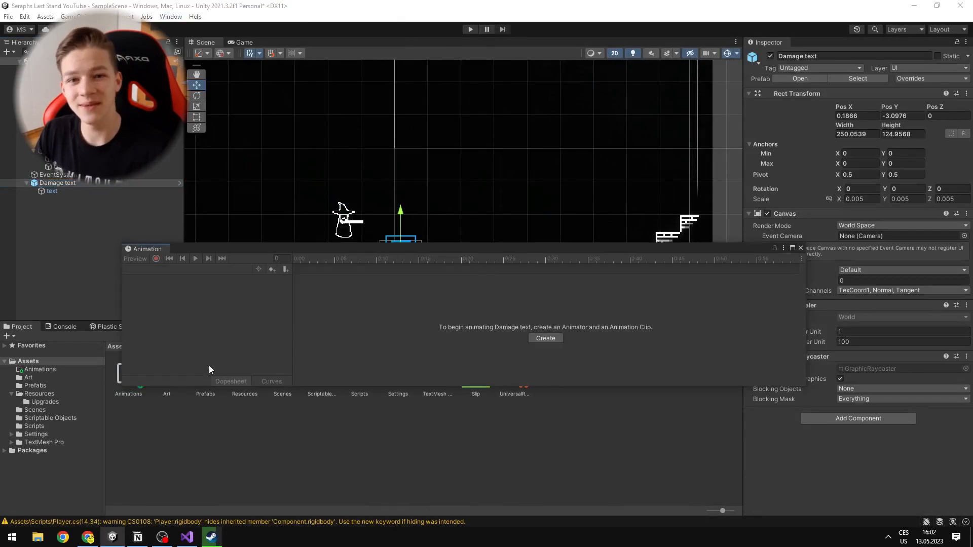
pyautogui.moveTo(147, 249); pyautogui.dragTo(168, 326)
pyautogui.click(460, 442)
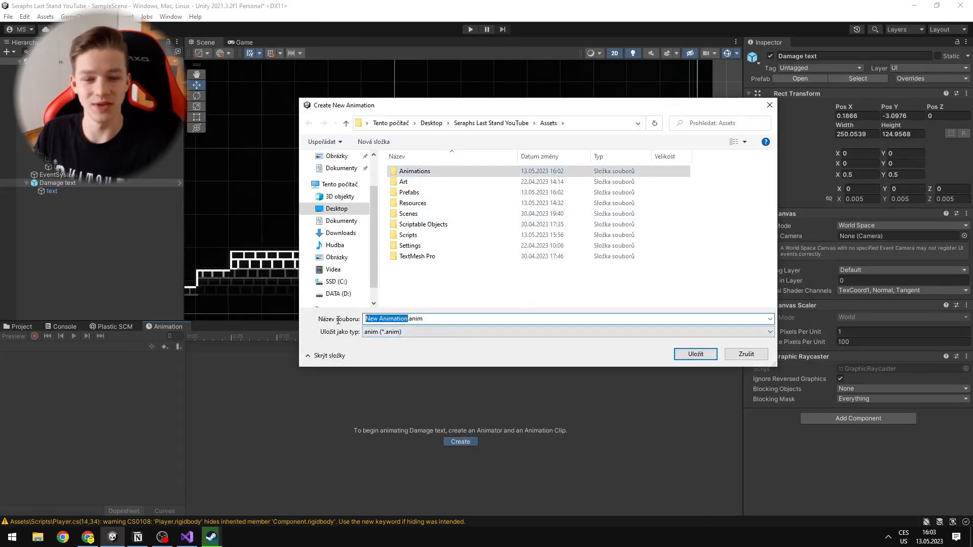
pyautogui.write('Damage text')
pyautogui.press('Return')
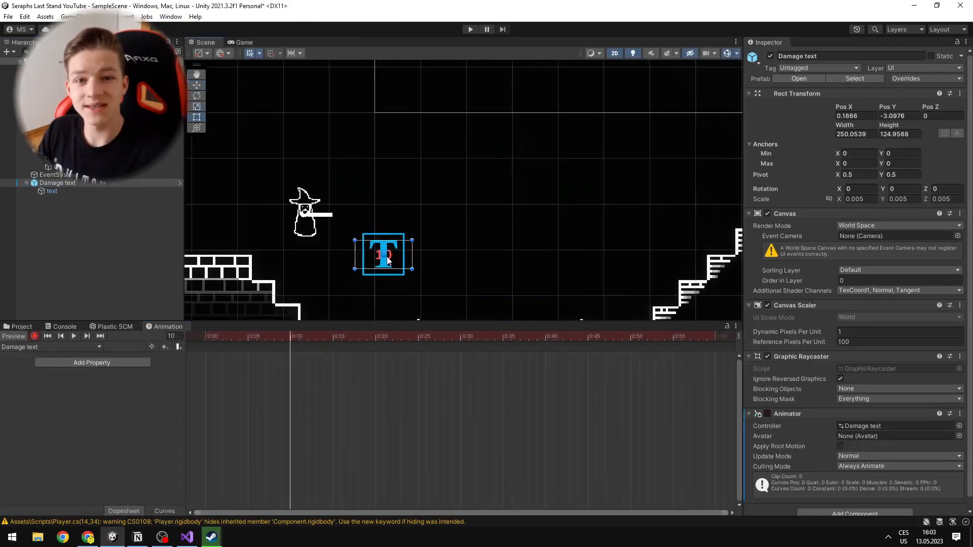
# Record Damage text scale keyframes, stretch to two seconds, then pull them back near 0:10
pyautogui.moveTo(385, 258); pyautogui.dragTo(373, 267)
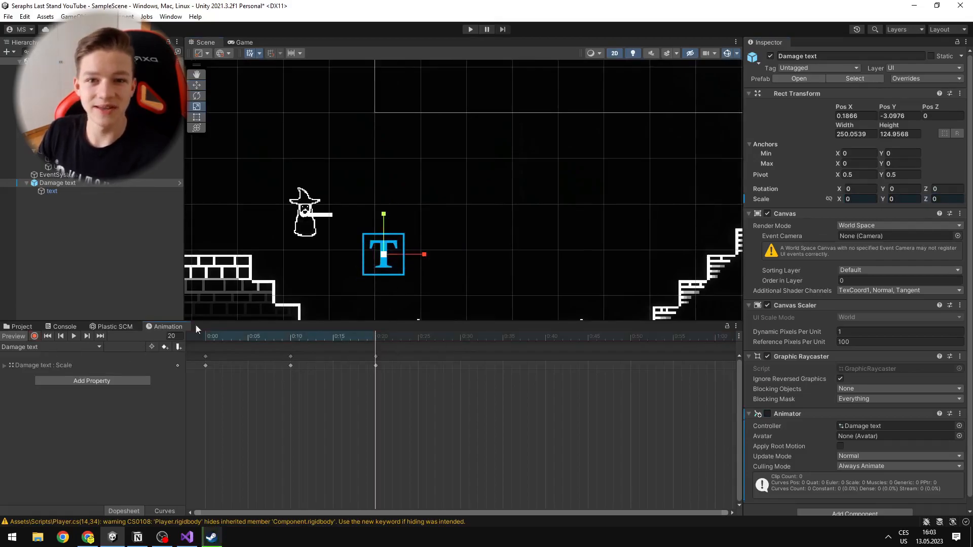
pyautogui.moveTo(487, 398); pyautogui.dragTo(285, 352)
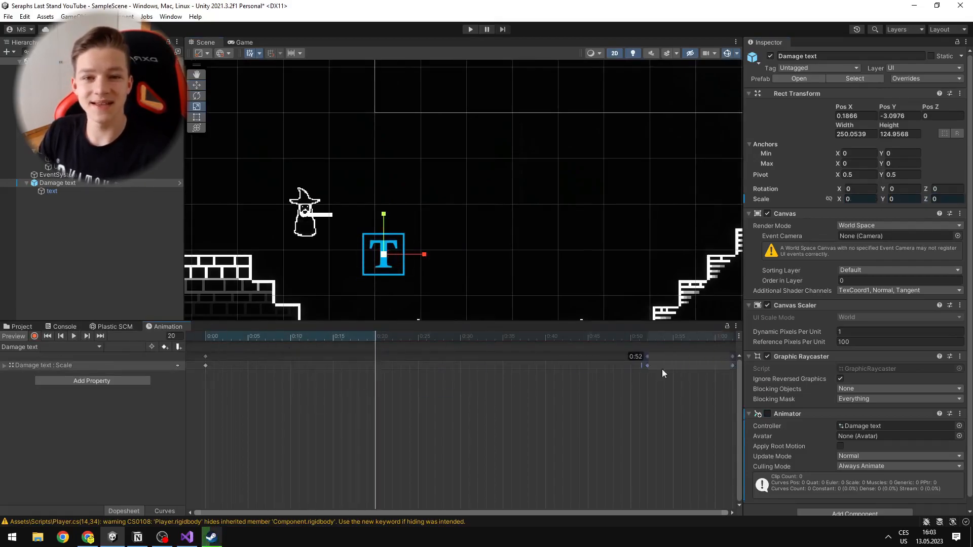
pyautogui.moveTo(662, 369); pyautogui.dragTo(730, 368)
pyautogui.click(77, 336)
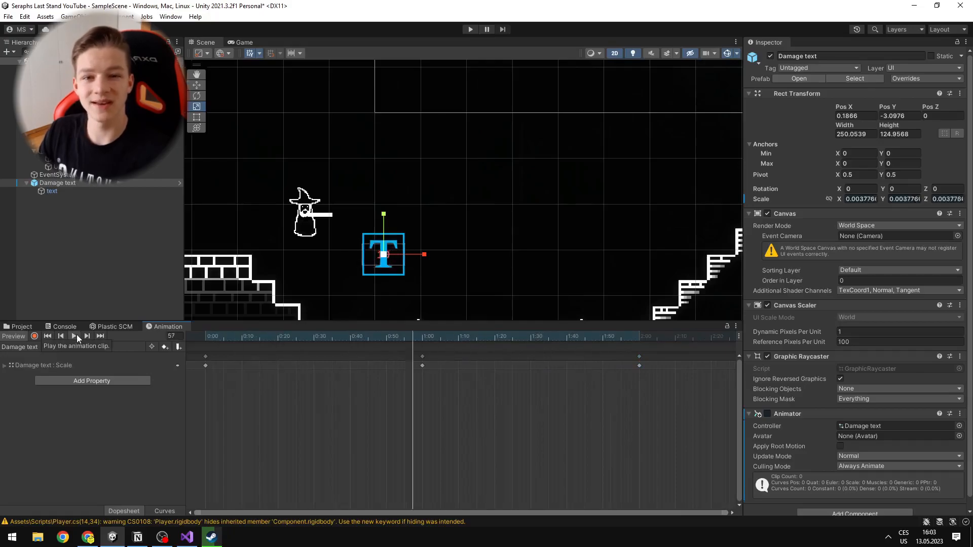
pyautogui.moveTo(422, 365); pyautogui.dragTo(241, 365)
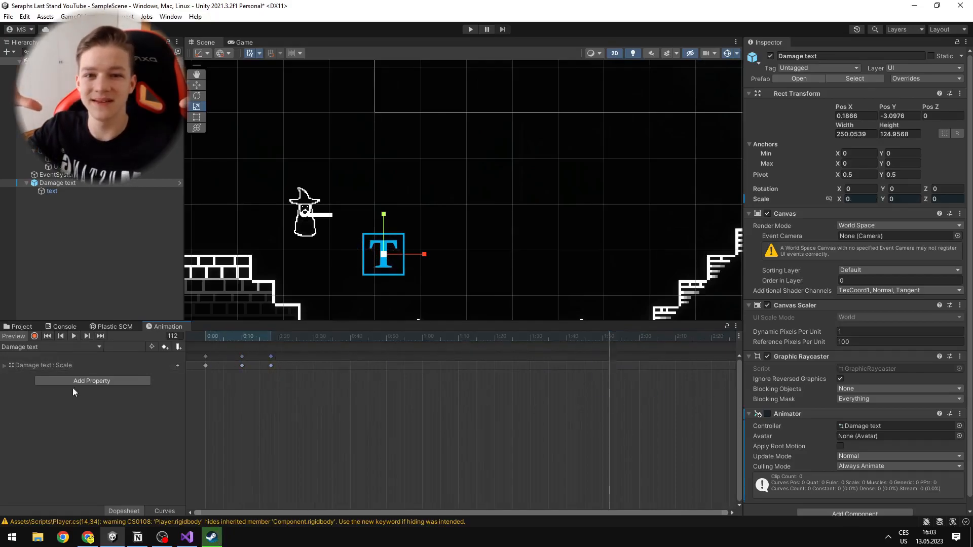
# Return to Project assets and bring up the Damage text Animator state machine
pyautogui.click(21, 326)
pyautogui.click(170, 16)
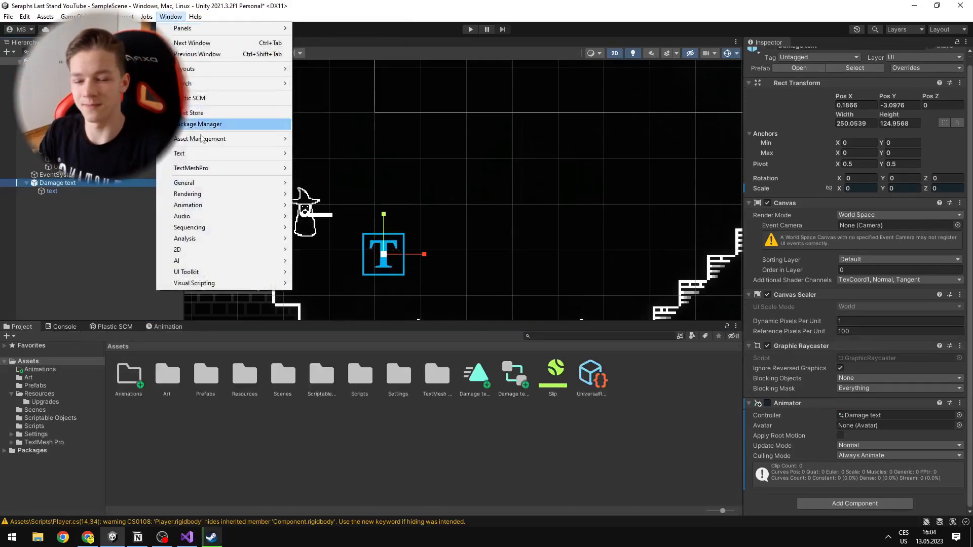
pyautogui.click(327, 205)
pyautogui.click(518, 235)
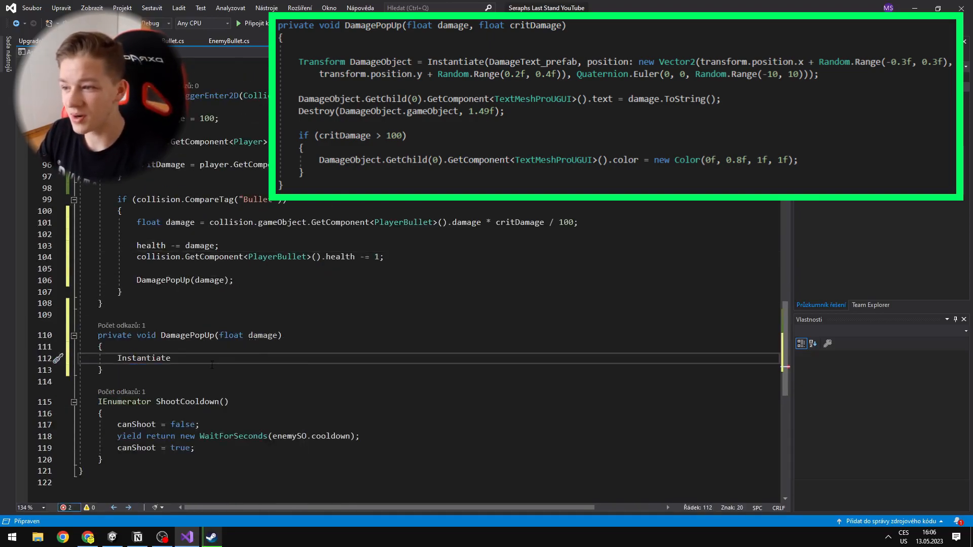
# Have DamagePopUp instantiate DamageText_prefab and Destroy it after 1.5f, with a targetPos line
pyautogui.press('Return')
pyautogui.write('[SerializeField] GameObject Da')
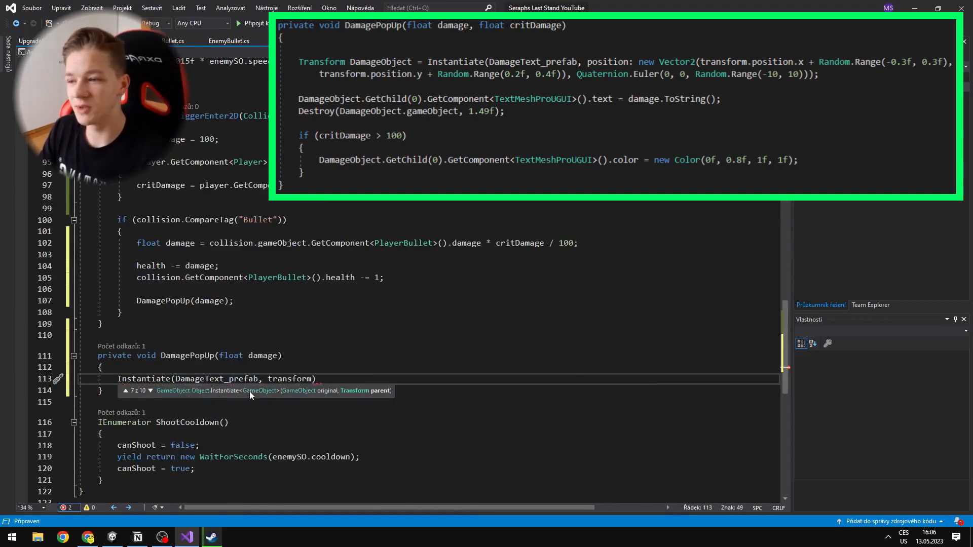
pyautogui.write(';s')
pyautogui.press('Home')
pyautogui.write('Damag')
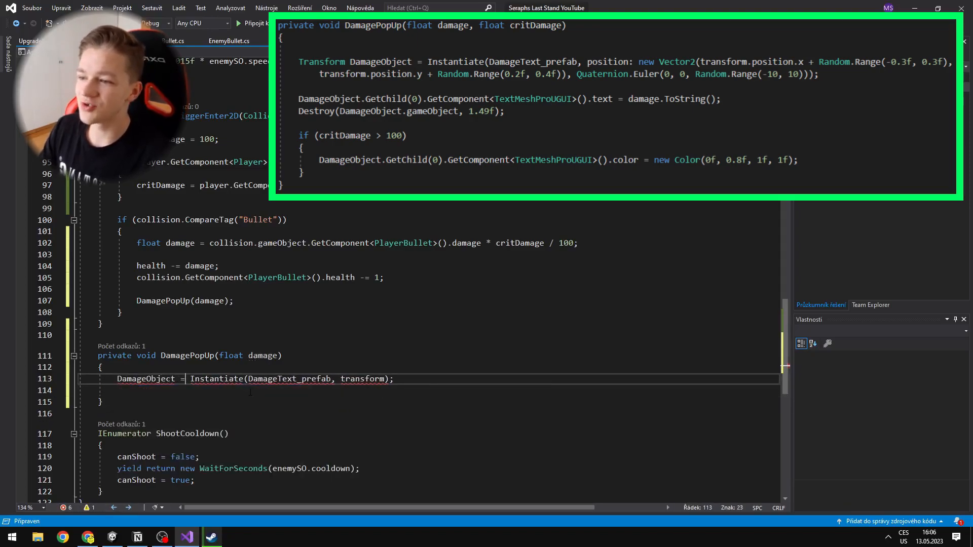
pyautogui.write('geObject.D')
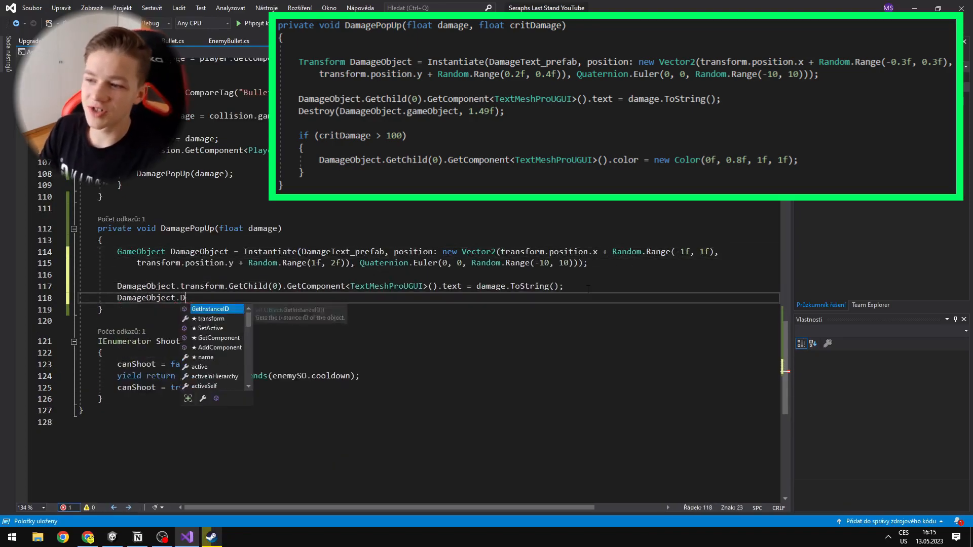
pyautogui.hotkey('ctrl', 'BackSpace')
pyautogui.hotkey('ctrl', 'BackSpace')
pyautogui.write('Destroy(DamageObject, 1')
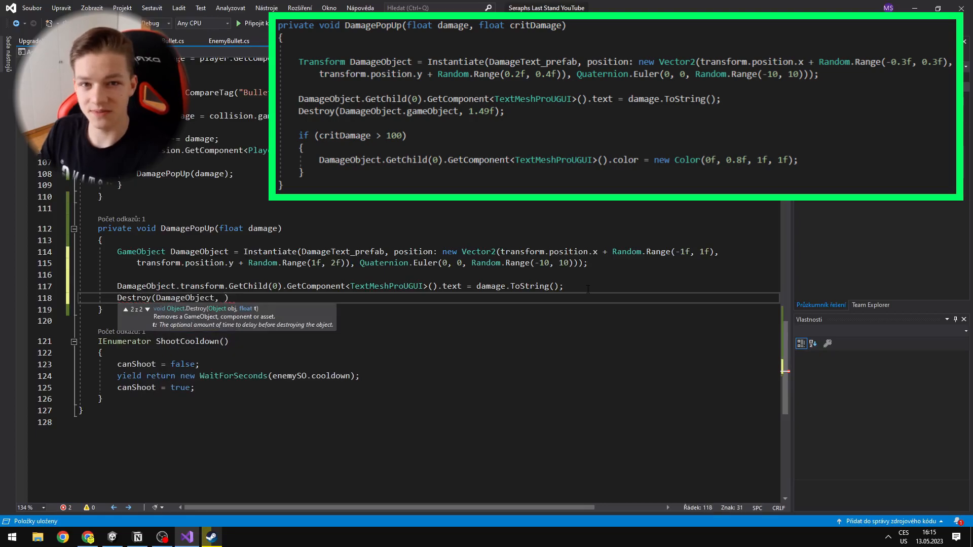
pyautogui.write('.5f')
pyautogui.press('Right')
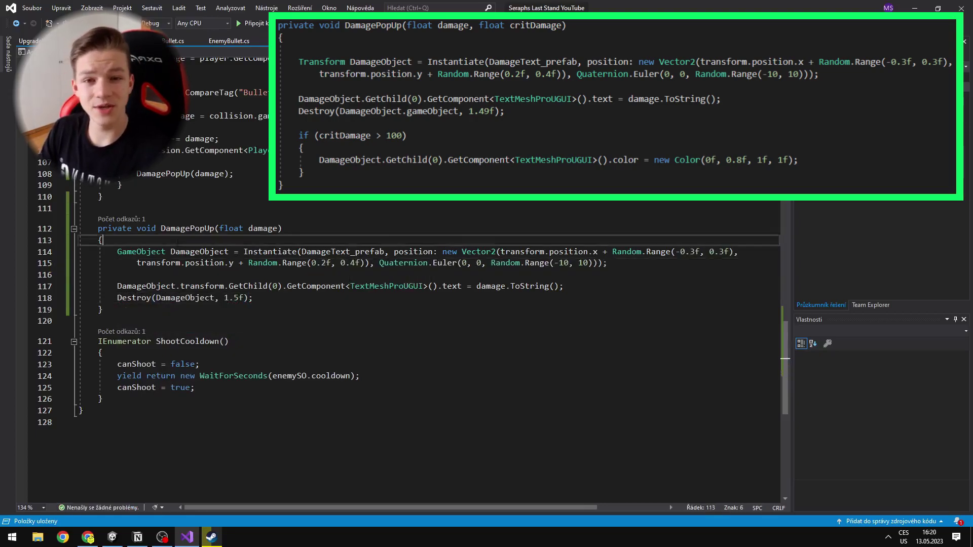
pyautogui.hotkey('ctrl', 'Return')
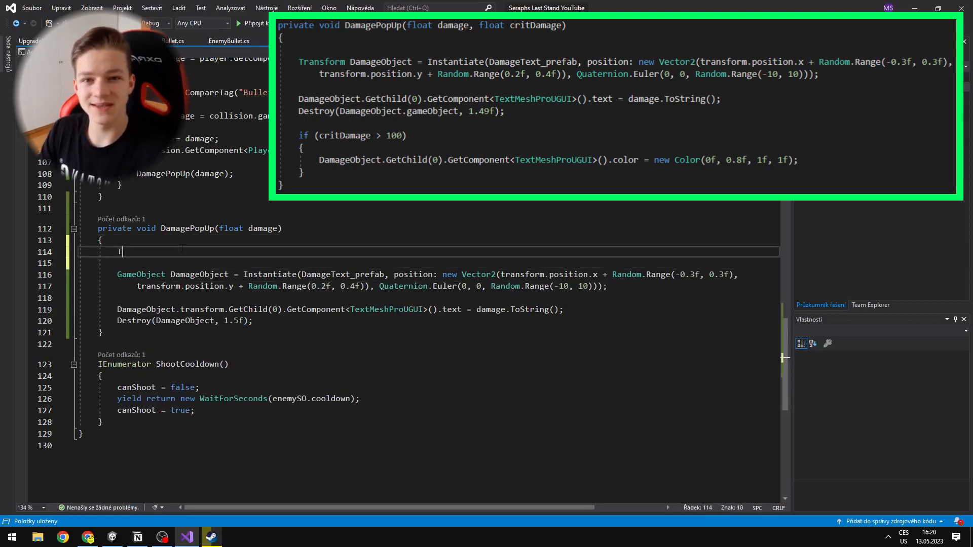
pyautogui.write('Vector3 tag')
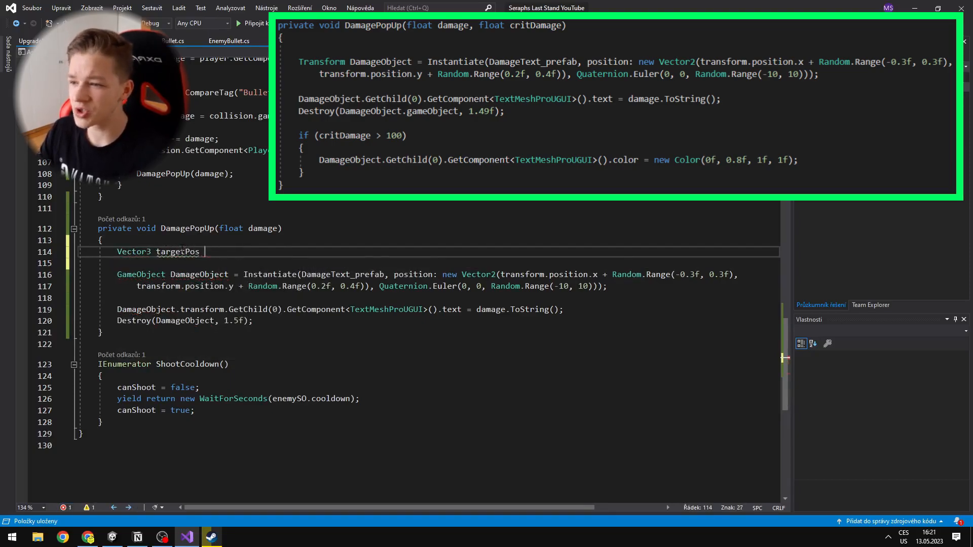
pyautogui.write('3(')
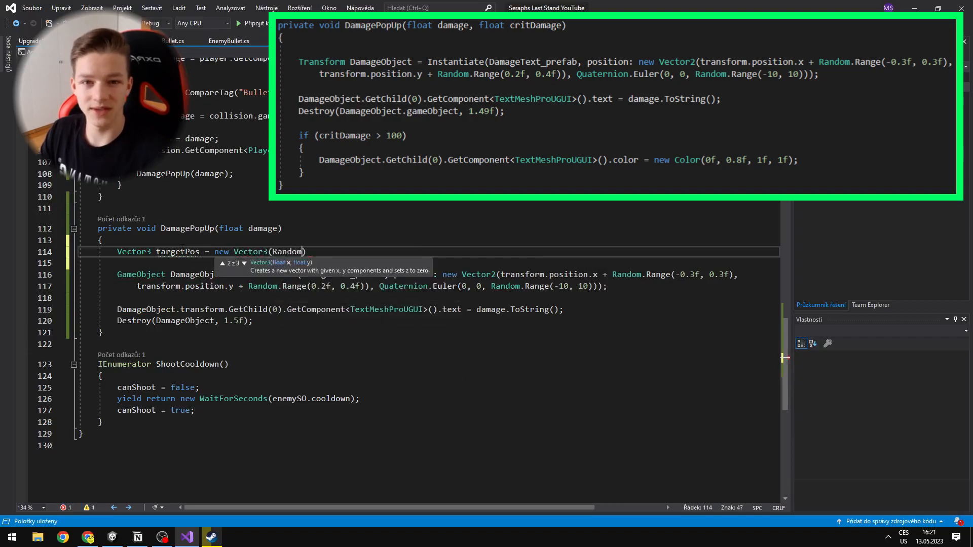
# Move the targetPos line below the Instantiate call and base it on DamageObject
pyautogui.hotkey('shift', 'Home')
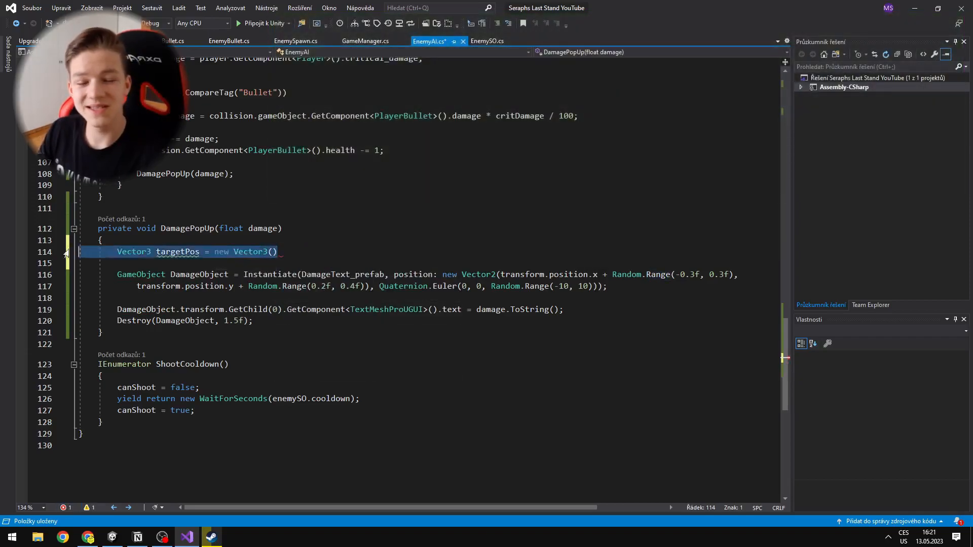
pyautogui.hotkey('ctrl', 'x')
pyautogui.press('Down')
pyautogui.press('Down')
pyautogui.press('Down')
pyautogui.press('Return')
pyautogui.hotkey('ctrl', 'v')
pyautogui.hotkey('ctrl', 'BackSpace')
pyautogui.write('DamageO')
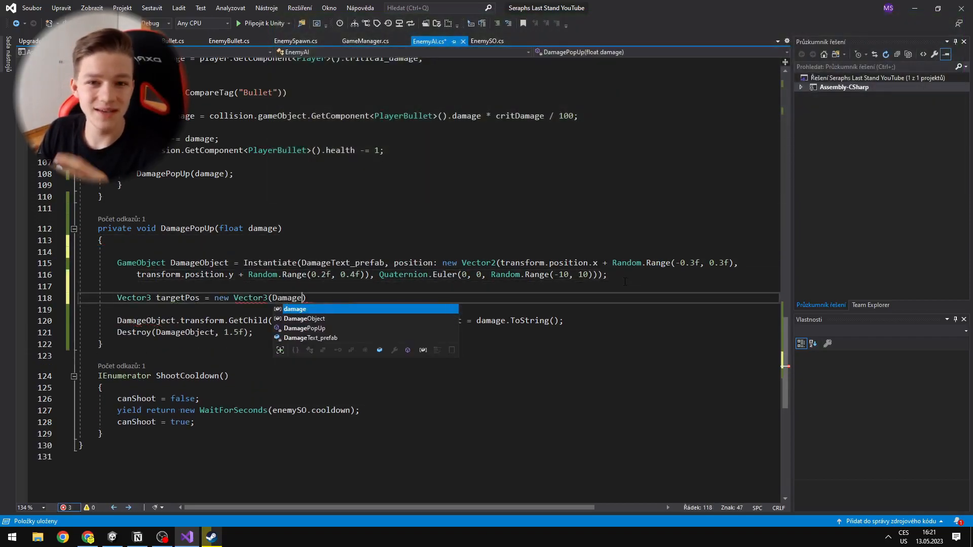
pyautogui.press('Tab')
pyautogui.write('.transform.')
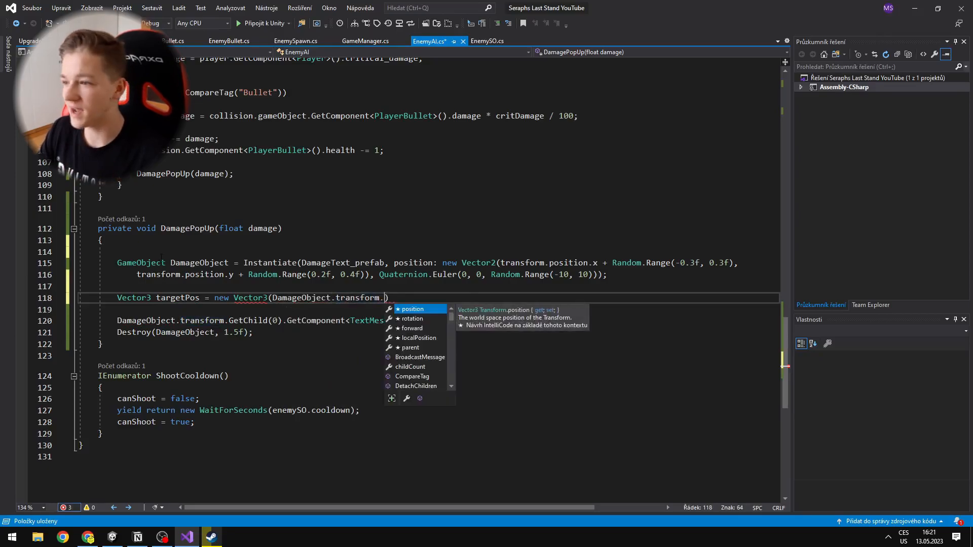
# Fix the DamageObject declaration type and remove the redundant transform access
pyautogui.click(137, 263)
pyautogui.doubleClick(137, 262)
pyautogui.write('Transform')
pyautogui.doubleClick(202, 321)
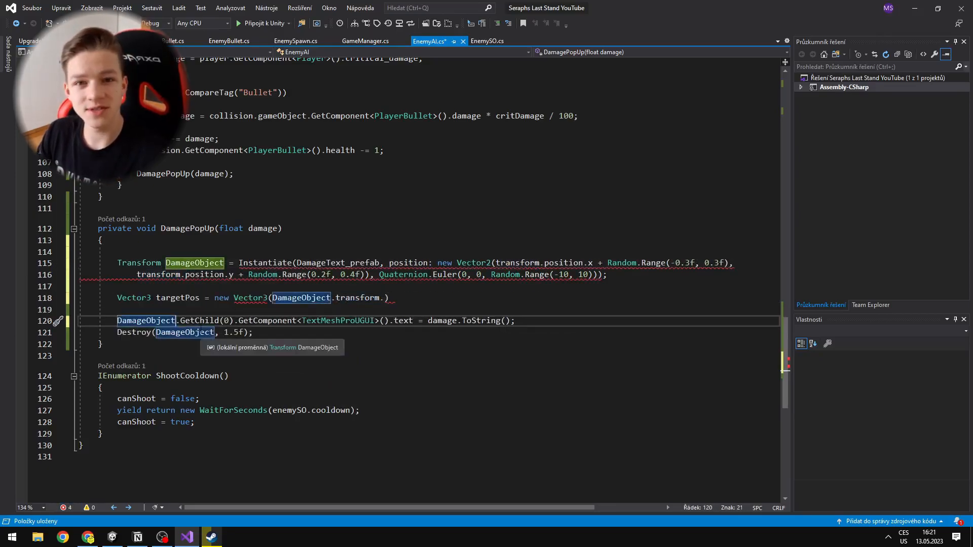
pyautogui.hotkey('ctrl', 'BackSpace')
pyautogui.click(238, 263)
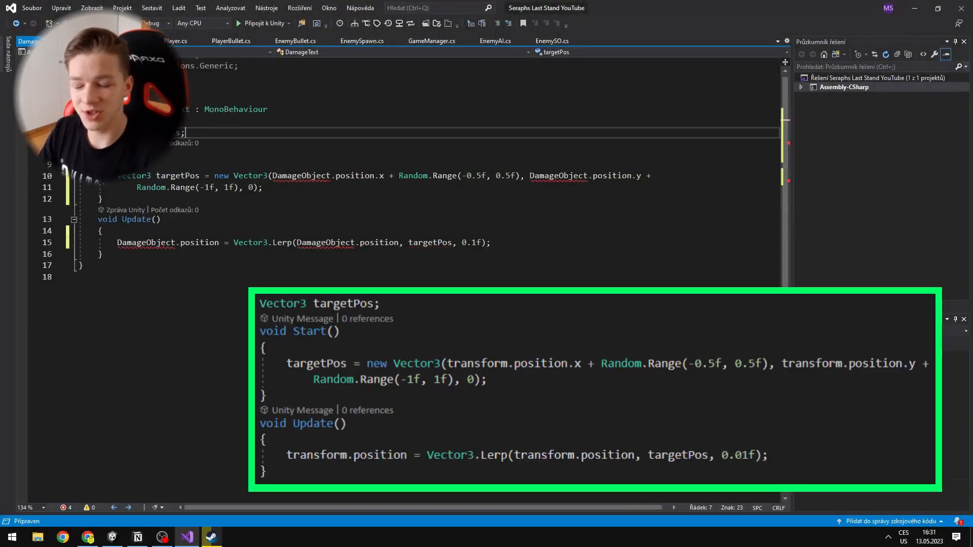
# Drop the local Vector3 type before targetPos and replace DamageObject with transform in Update
pyautogui.press('Down')
pyautogui.press('Down')
pyautogui.press('Down')
pyautogui.hotkey('ctrl', 'BackSpace')
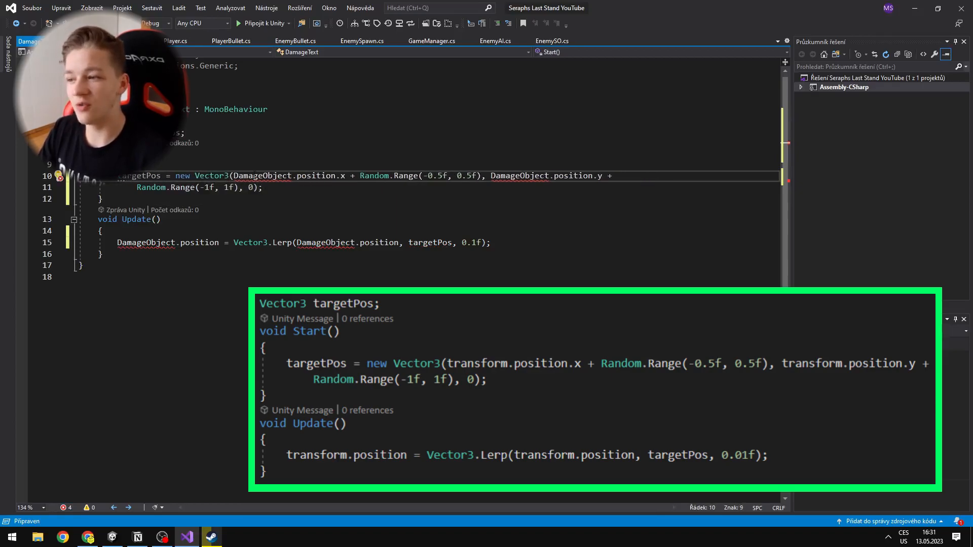
pyautogui.write('transform')
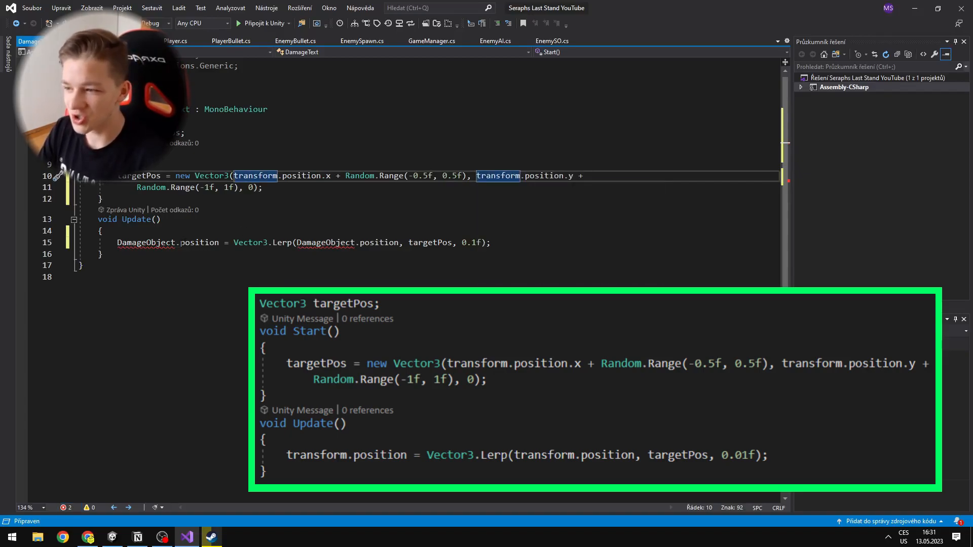
pyautogui.doubleClick(146, 242)
pyautogui.write('transform')
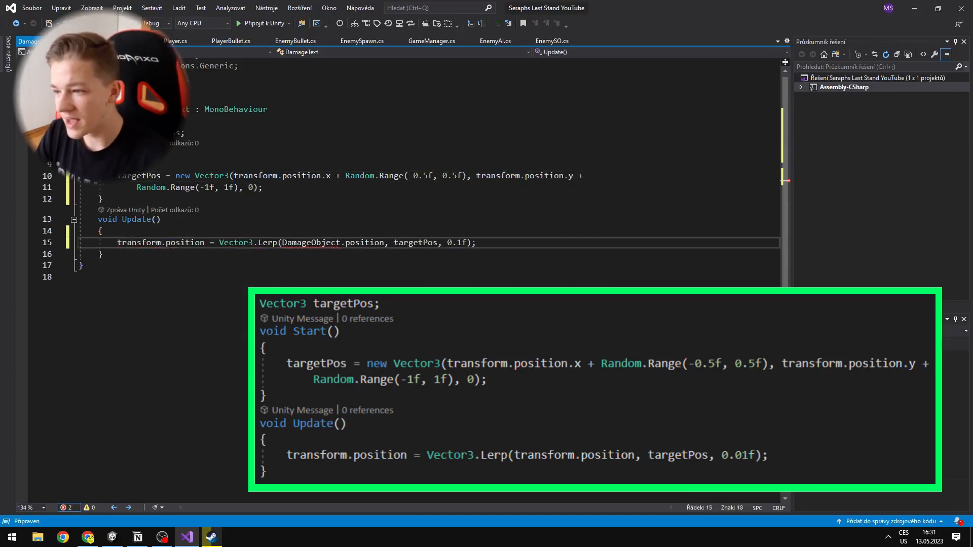
pyautogui.write('t')
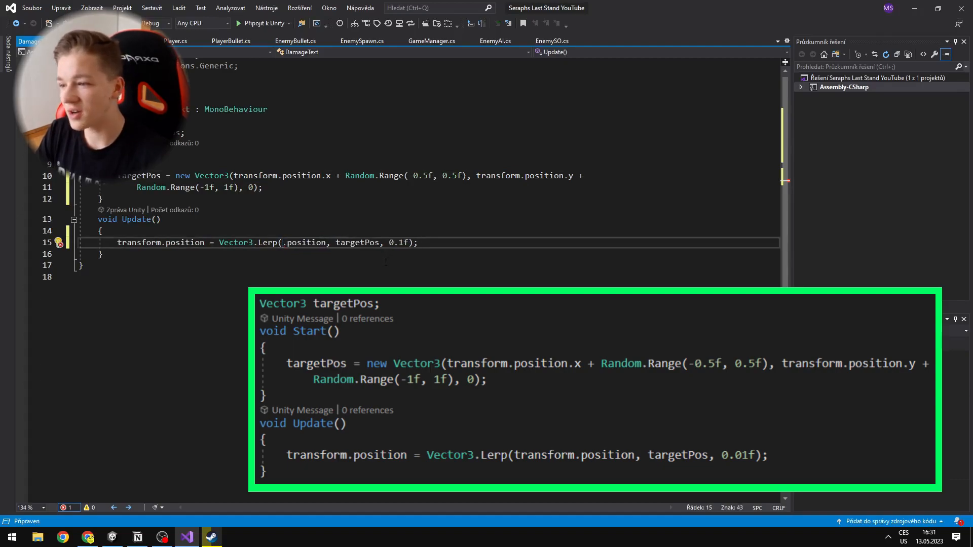
pyautogui.write('ransform')
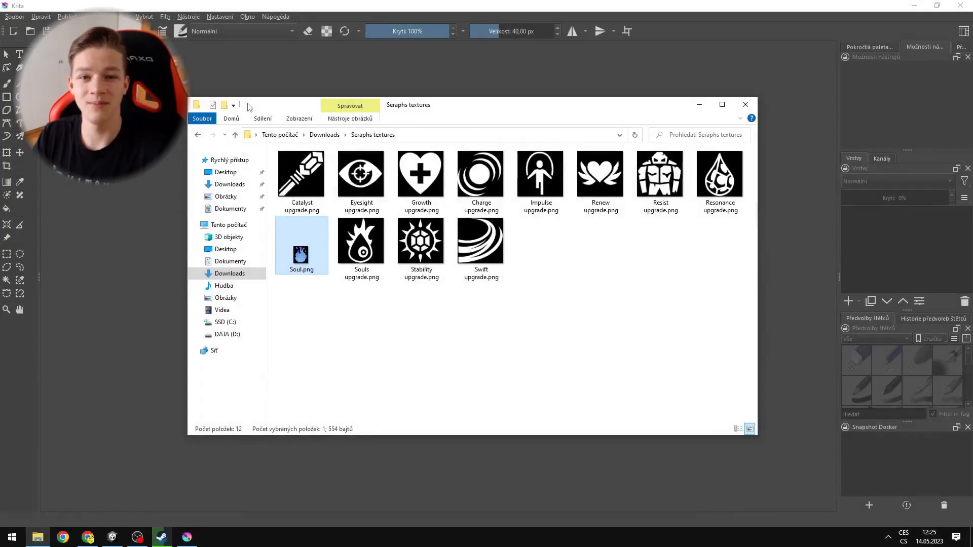
# Drag Soul.png from the Seraphs textures folder into Krita to open it
pyautogui.moveTo(140, 261); pyautogui.dragTo(140, 262)
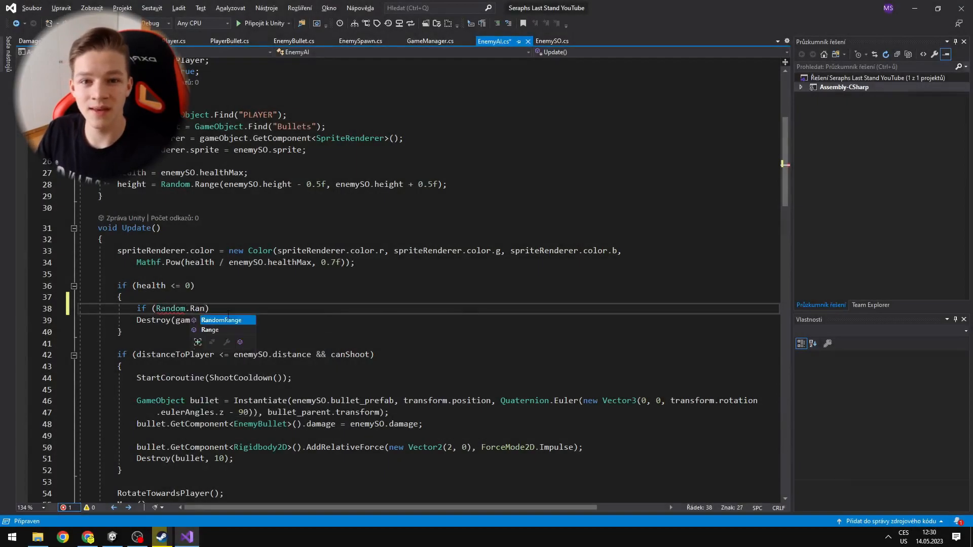
pyautogui.write(')')
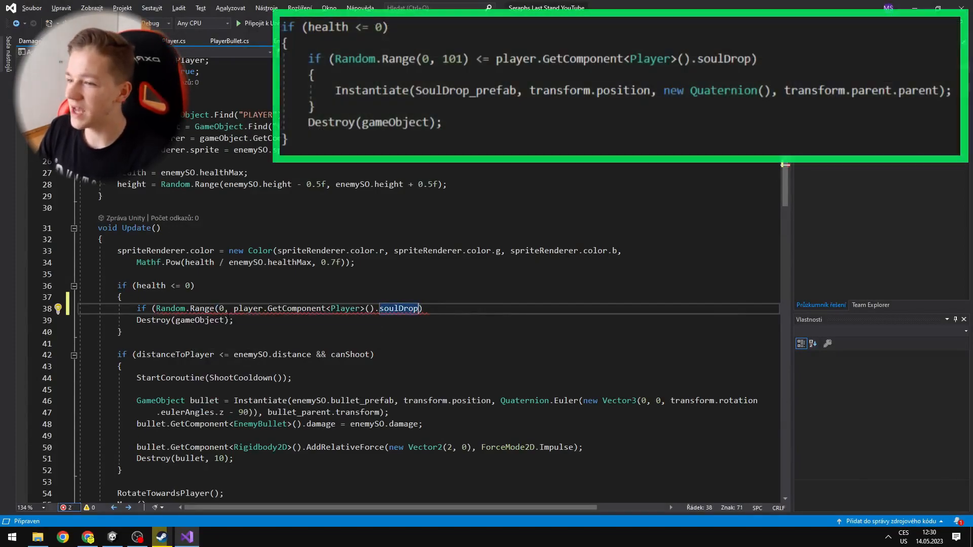
pyautogui.write(' > 100)')
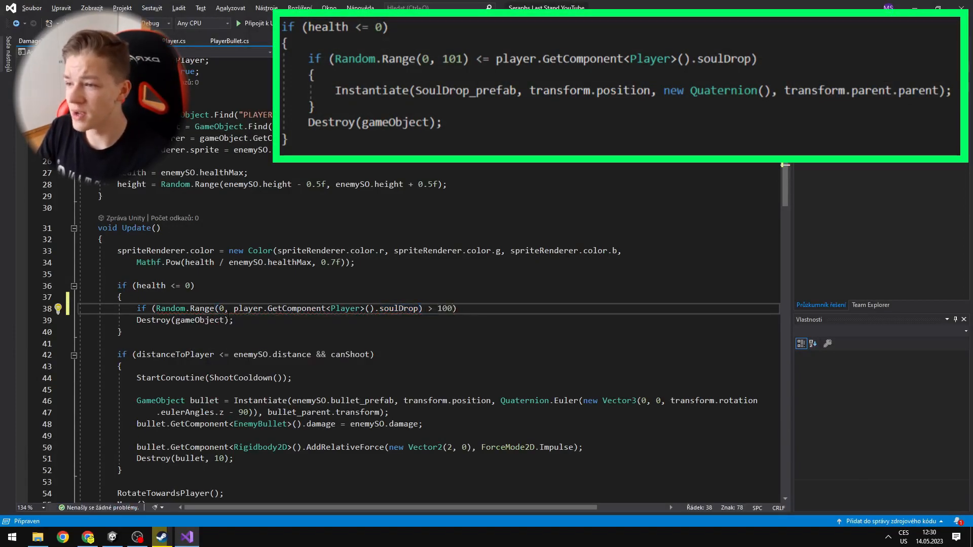
# Clean the soul-drop condition, open an if block and declare a SoulDrop_prefab field
pyautogui.moveTo(422, 308); pyautogui.dragTo(233, 308)
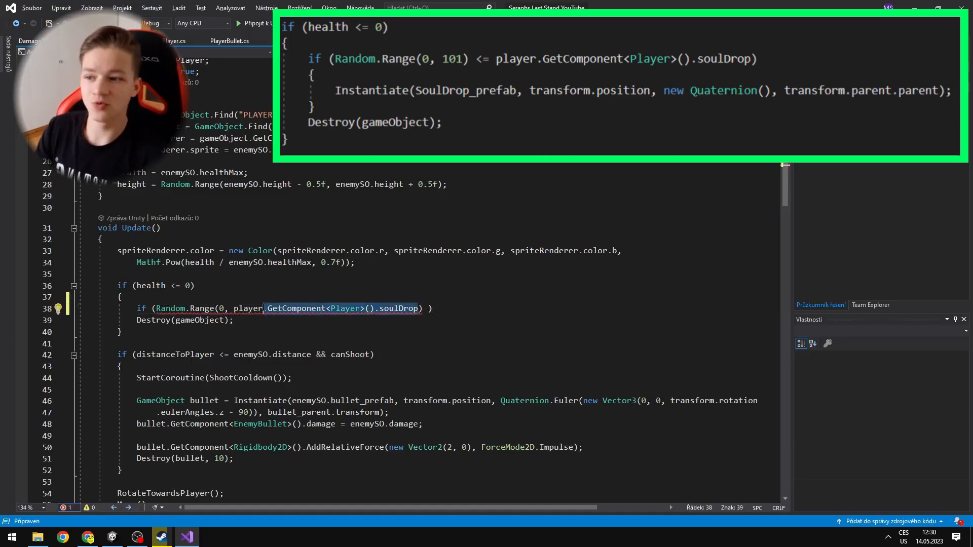
pyautogui.press('BackSpace')
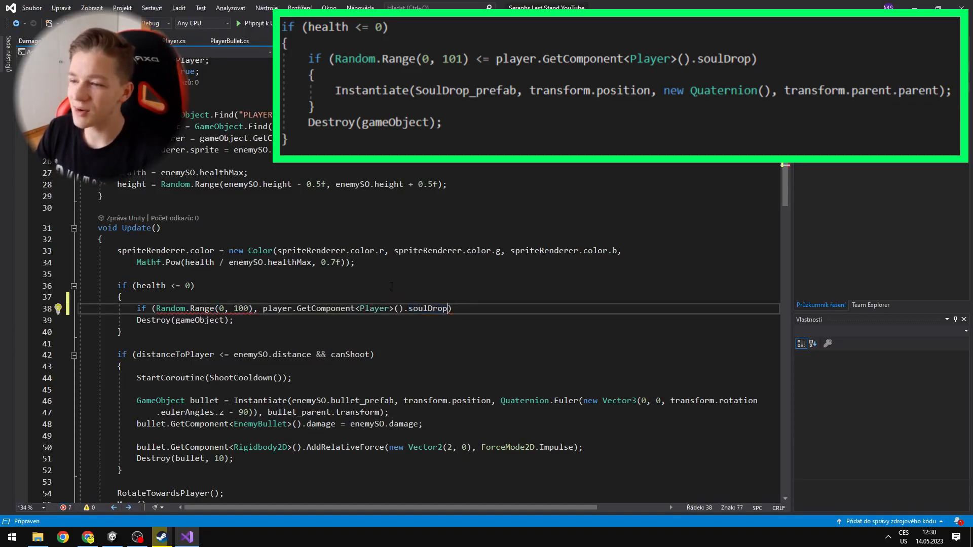
pyautogui.press('Return')
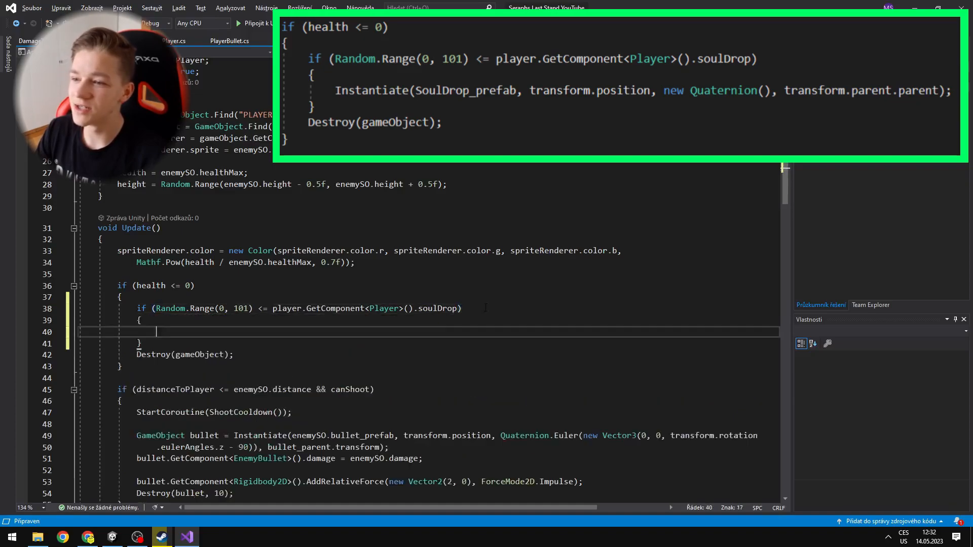
pyautogui.write('{')
pyautogui.press('Return')
pyautogui.write('Instantiate(')
pyautogui.scroll(5, 426, 304)
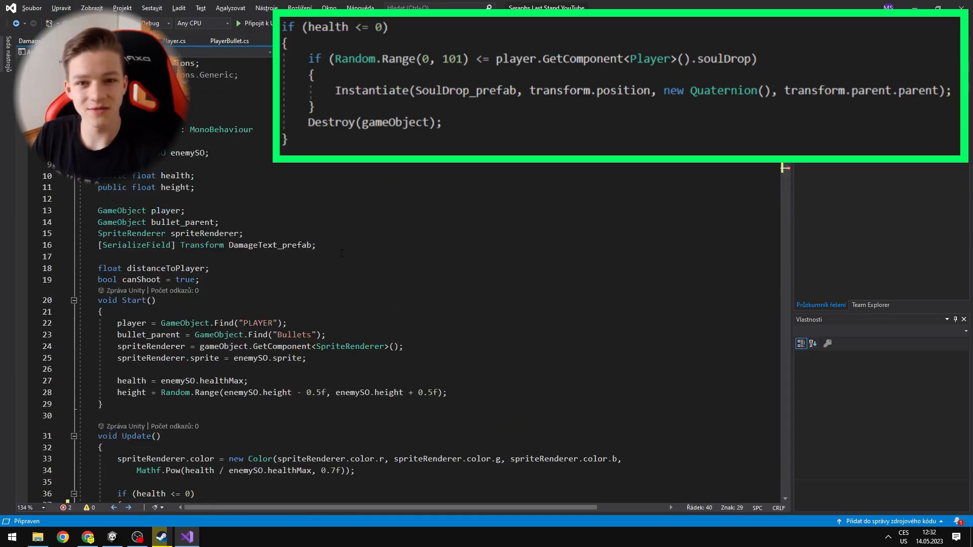
pyautogui.click(316, 245)
pyautogui.press('Return')
pyautogui.write('[SerializeField] Transform SoulDrop')
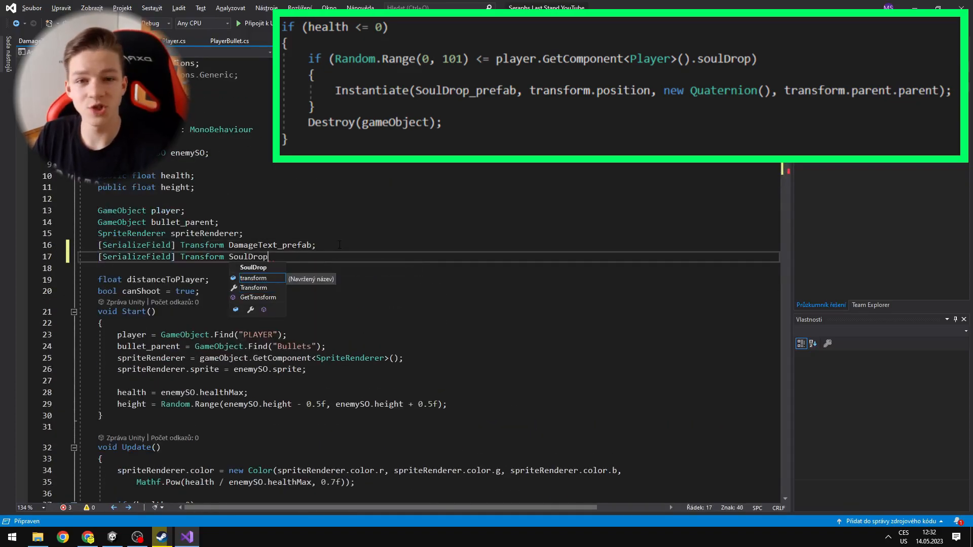
pyautogui.write('_prefab;')
# Write Instantiate(SoulDrop_prefab, transform.position) inside the if block without the position label
pyautogui.click(217, 343)
pyautogui.write('SoulDrop_prefab, transform.position')
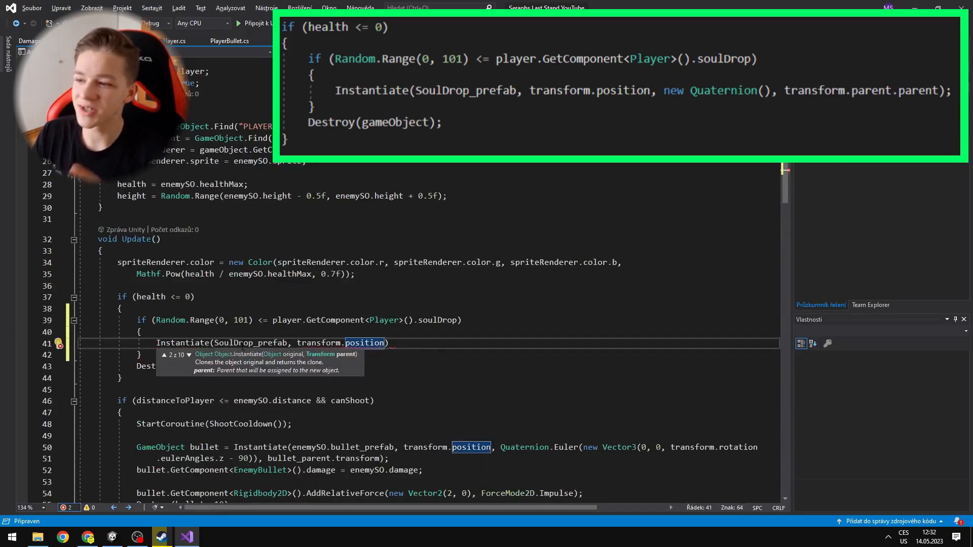
pyautogui.write(';')
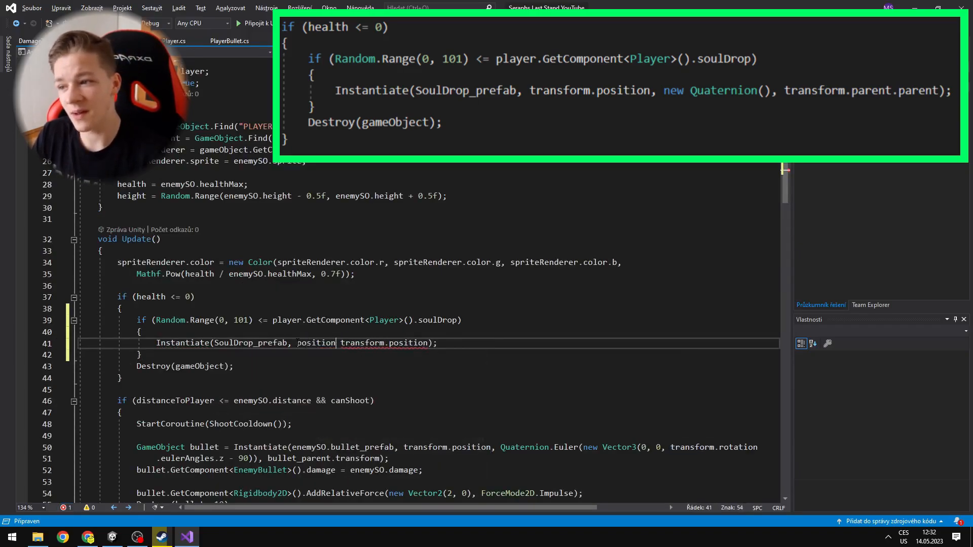
pyautogui.write(':')
pyautogui.press('BackSpace')
pyautogui.press('BackSpace')
pyautogui.press('BackSpace')
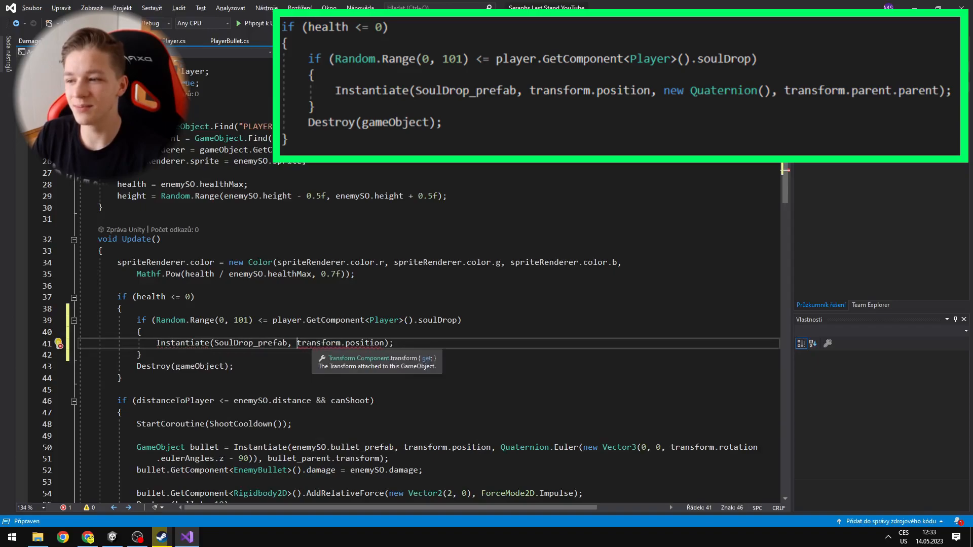
pyautogui.doubleClick(317, 343)
pyautogui.press('Left')
pyautogui.press('Left')
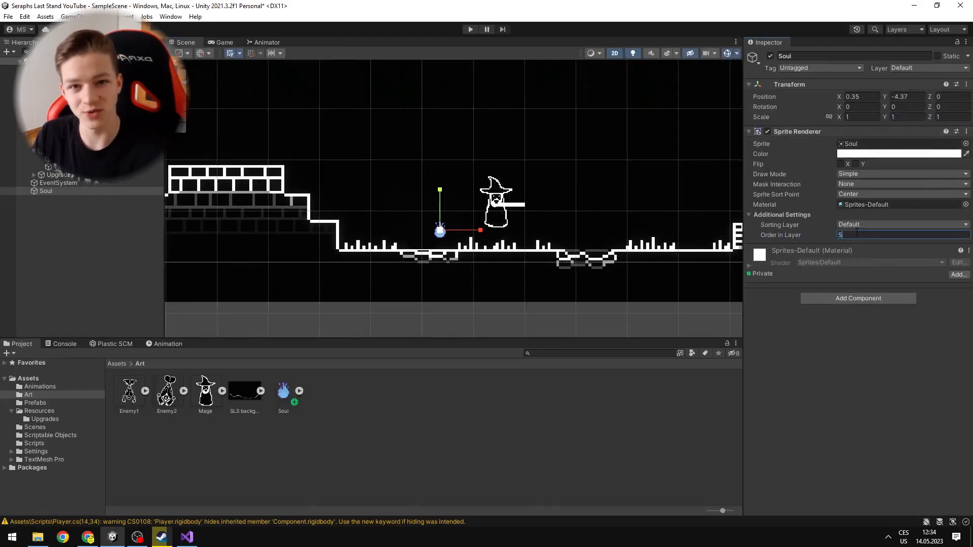
# Add a Box Collider 2D component to the Soul object
pyautogui.click(871, 298)
pyautogui.write('coll')
pyautogui.press('Down')
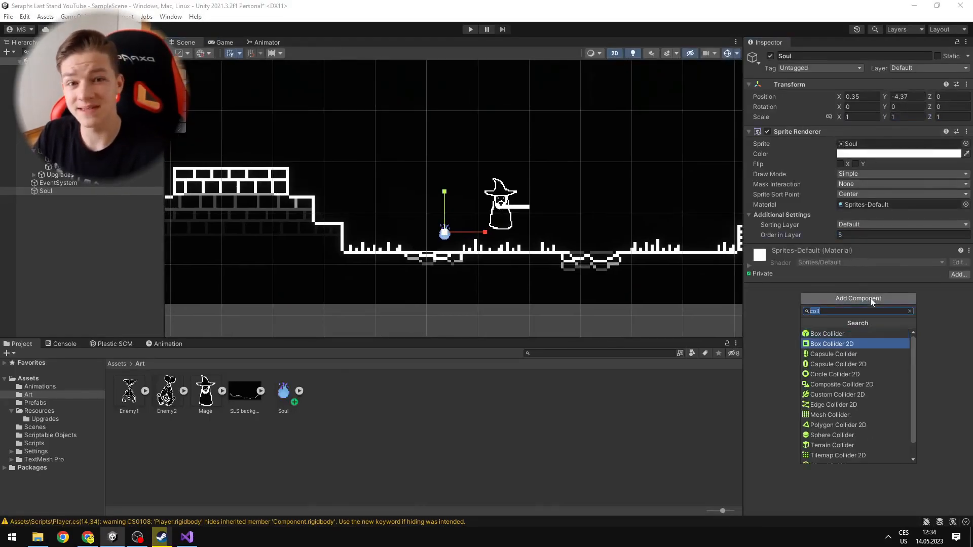
pyautogui.press('Return')
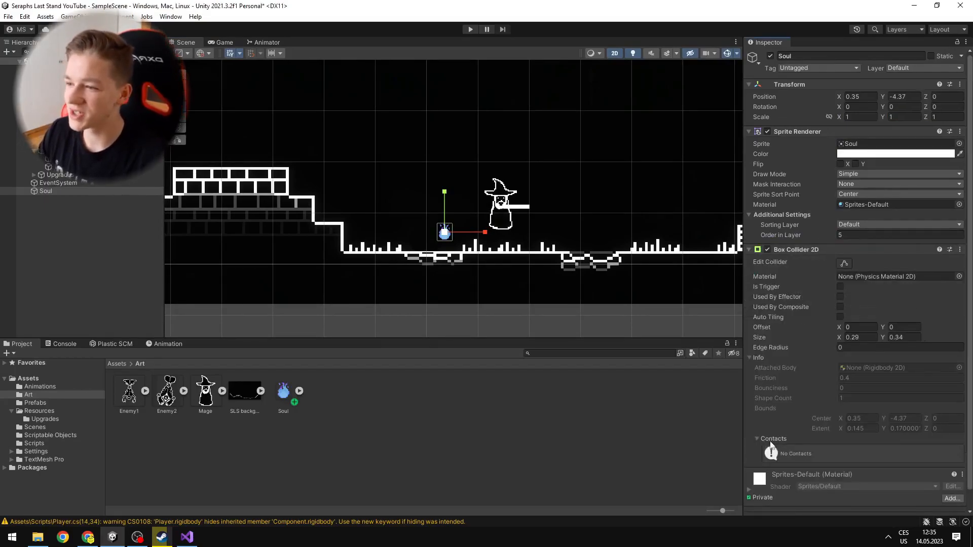
# Create a SoulOrb layer, assign it to Soul and check the 2D physics collision matrix
pyautogui.click(920, 68)
pyautogui.click(915, 150)
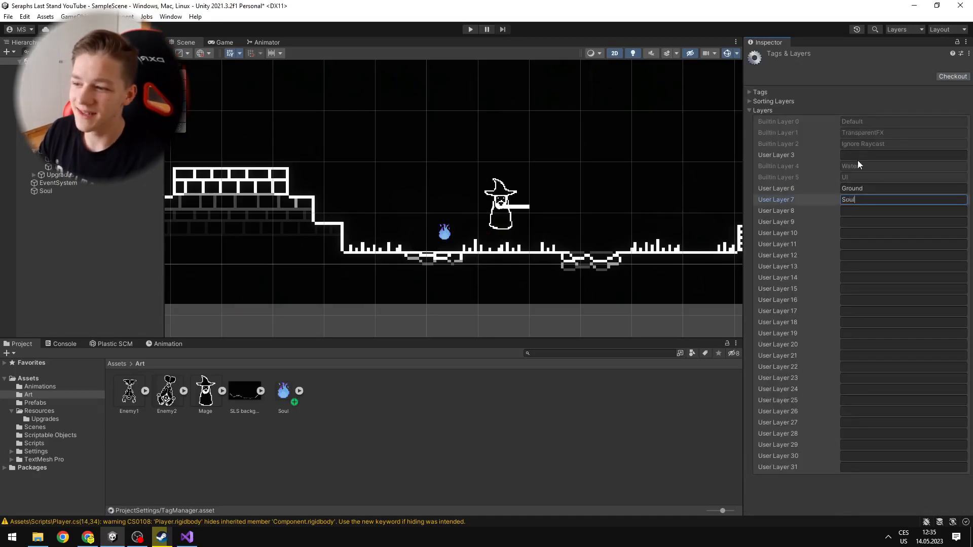
pyautogui.click(901, 69)
pyautogui.click(912, 152)
pyautogui.click(25, 16)
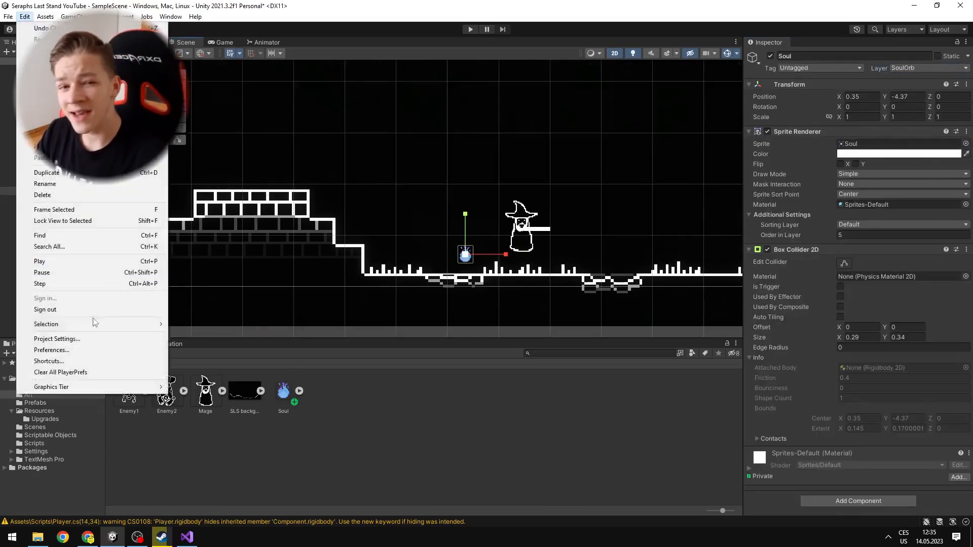
pyautogui.click(61, 338)
pyautogui.click(230, 210)
pyautogui.scroll(-5, 415, 337)
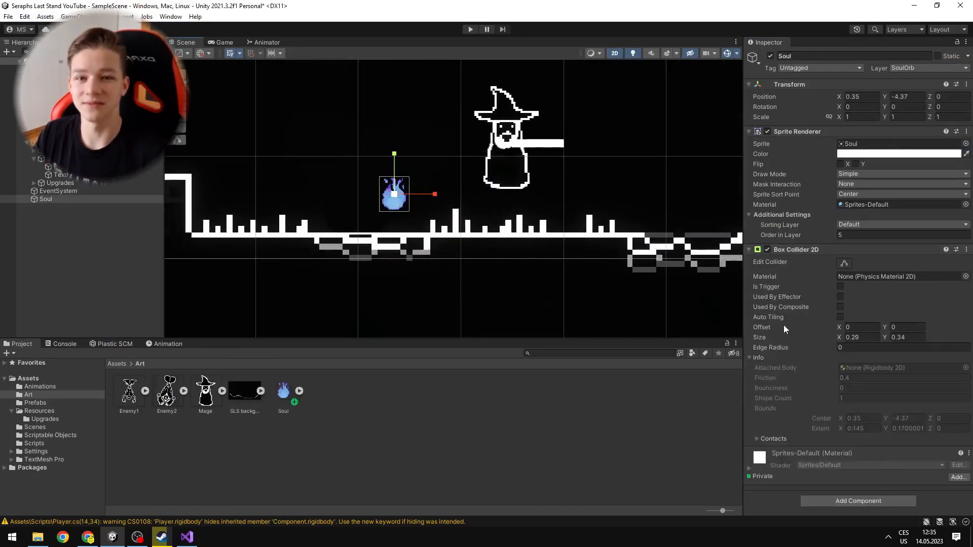
# Add a Rigidbody 2D to Soul and browse to the Prefabs folder
pyautogui.click(859, 501)
pyautogui.write('rig')
pyautogui.click(844, 397)
pyautogui.scroll(-3, 606, 288)
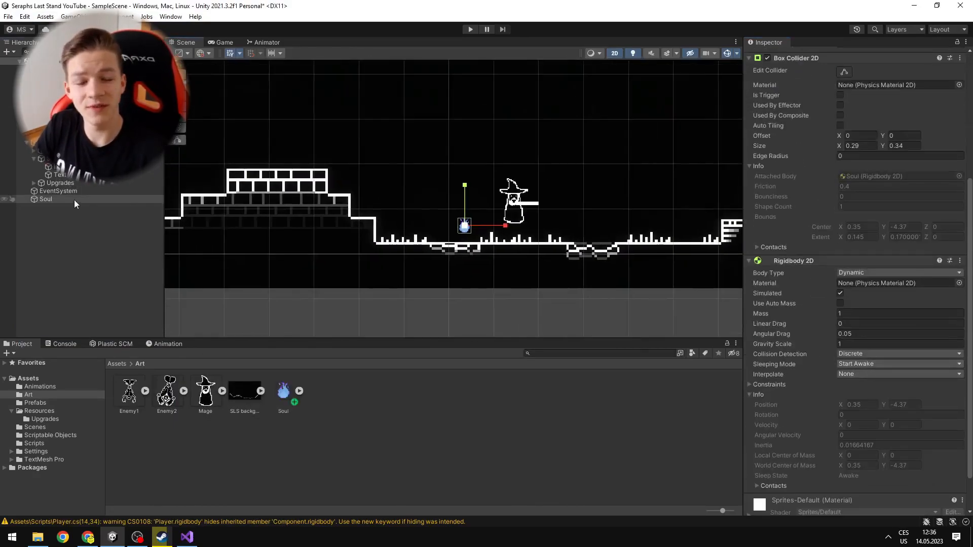
pyautogui.scroll(5, 791, 248)
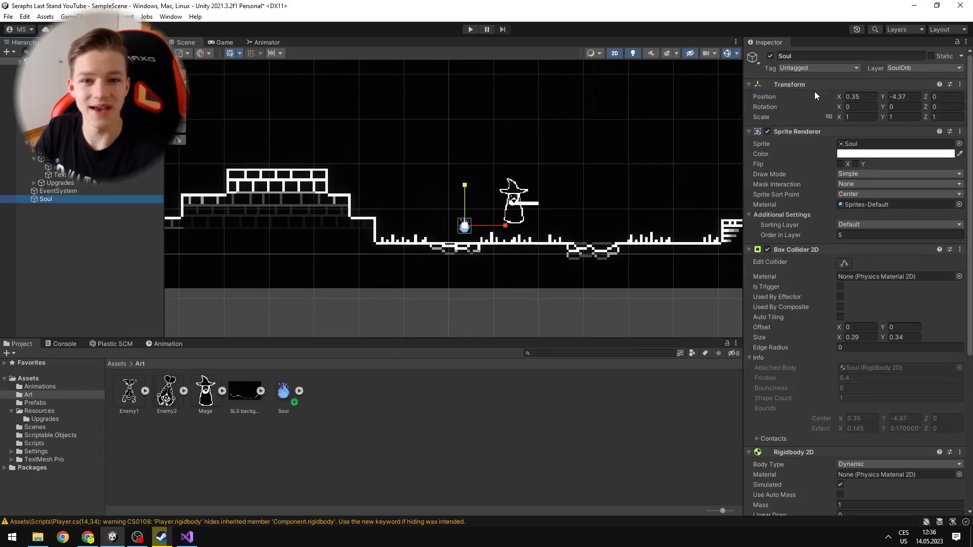
pyautogui.scroll(-1, 207, 240)
pyautogui.click(118, 364)
pyautogui.click(35, 403)
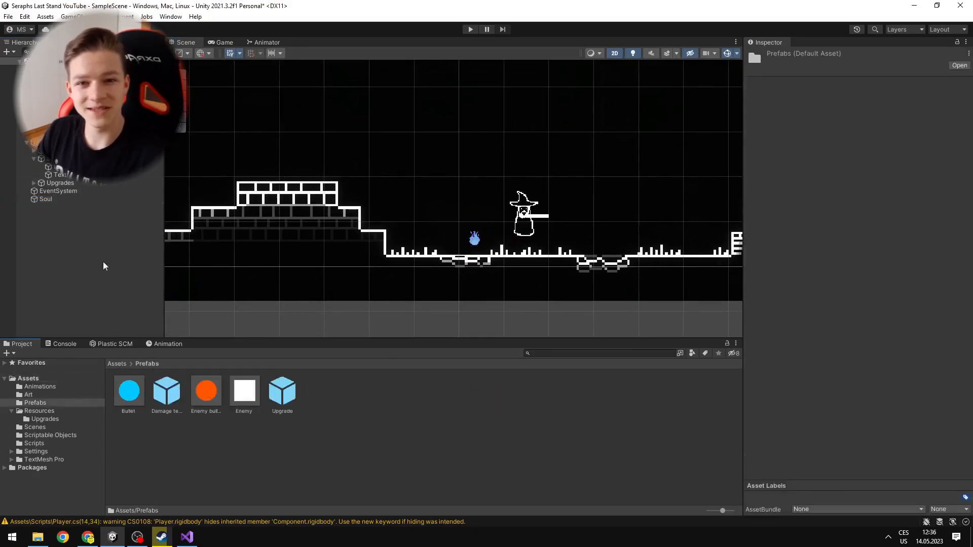
# Add else if (collision.gameObject.layer.ToString() == "SoulOrb") after the enemy bullet branch in Player.cs
pyautogui.click(46, 200)
pyautogui.hotkey('alt', 'Tab')
pyautogui.press('Return')
pyautogui.write('else ')
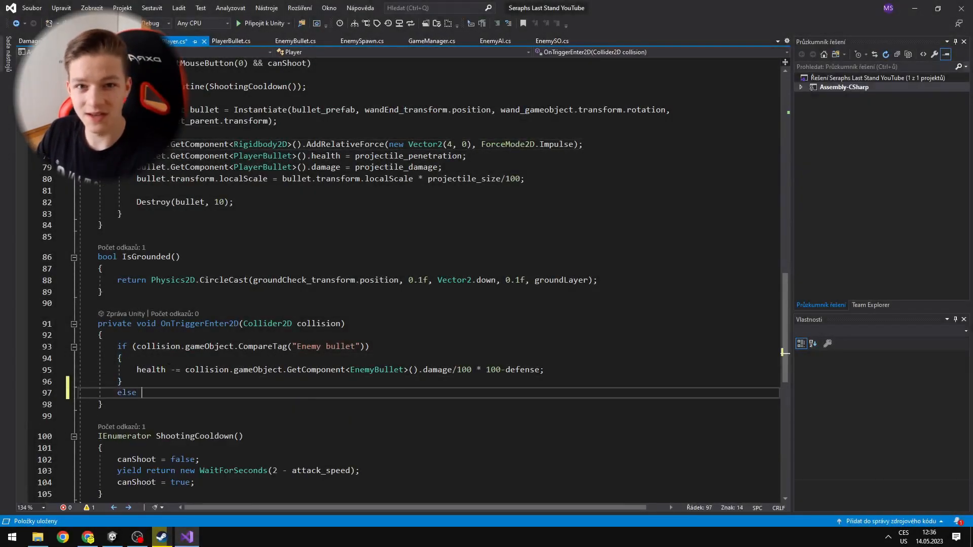
pyautogui.write('if (collision.gae')
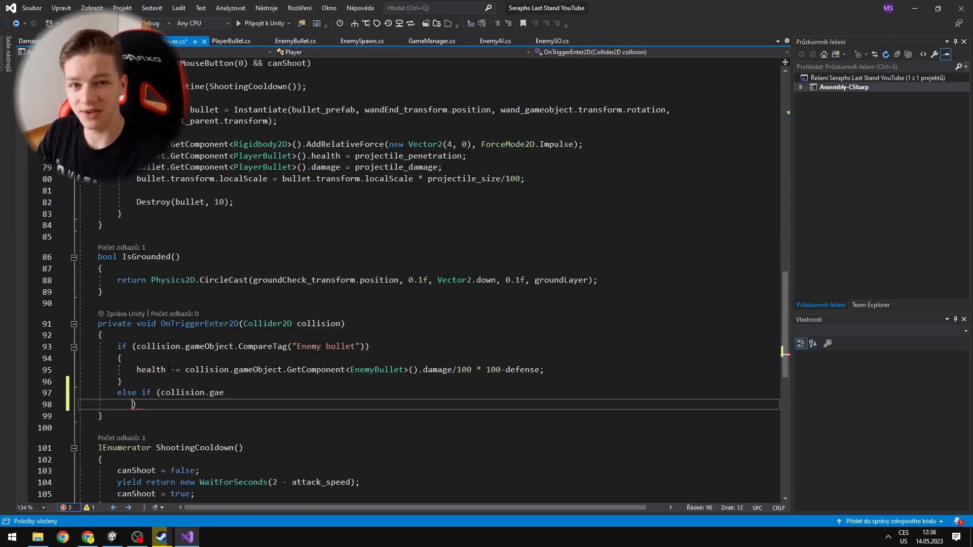
pyautogui.write('meObject.')
pyautogui.write('layer ')
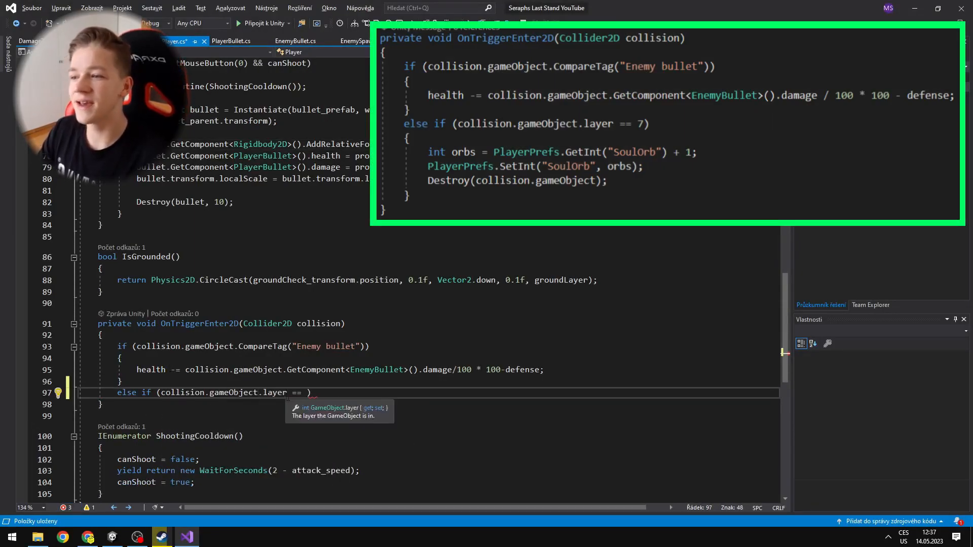
pyautogui.write('==')
pyautogui.press('BackSpace')
pyautogui.press('BackSpace')
pyautogui.press('BackSpace')
pyautogui.write('.')
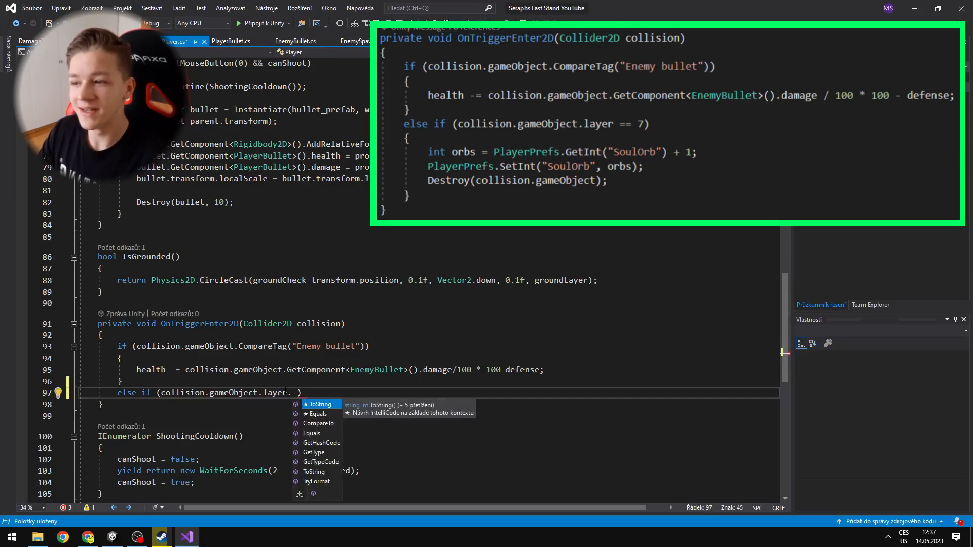
pyautogui.press('Tab')
pyautogui.write('== s')
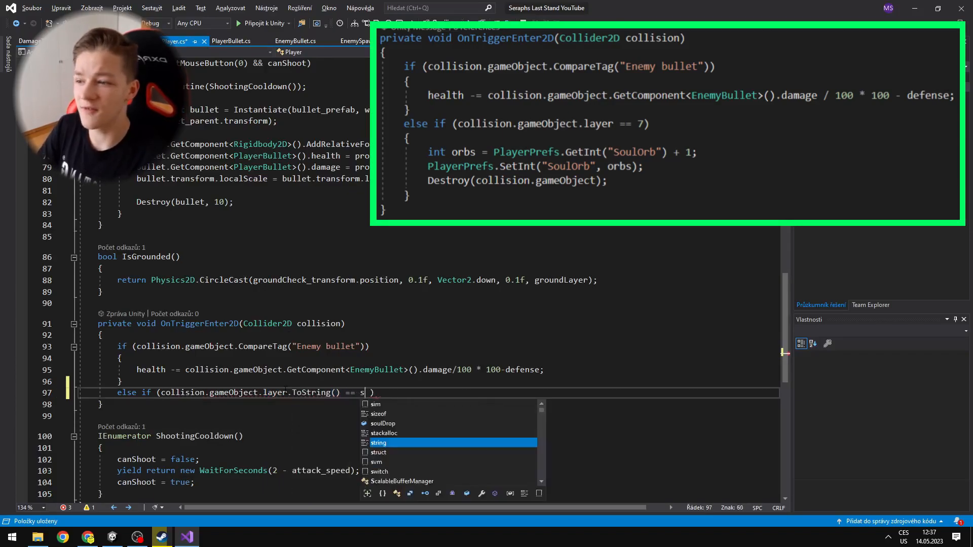
pyautogui.write(':')
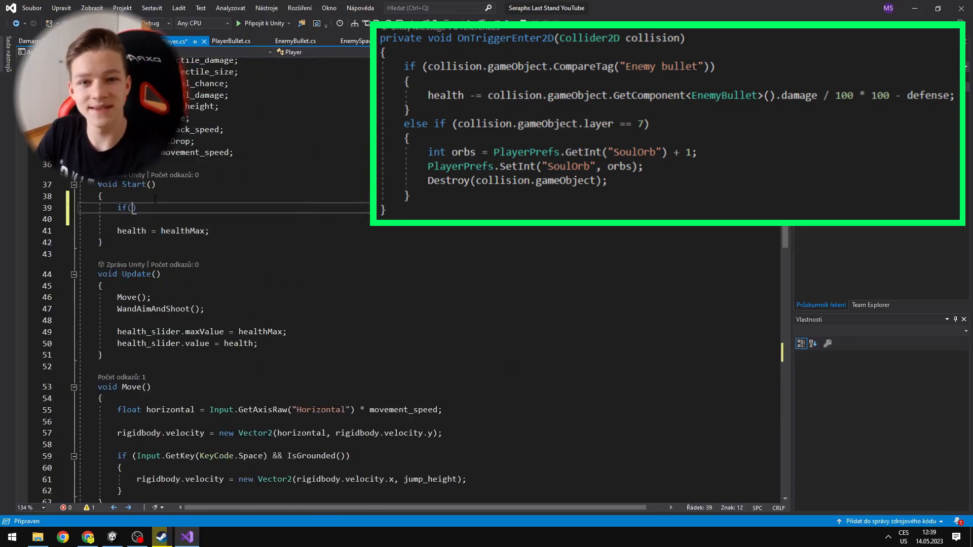
pyautogui.write('P')
pyautogui.write('la')
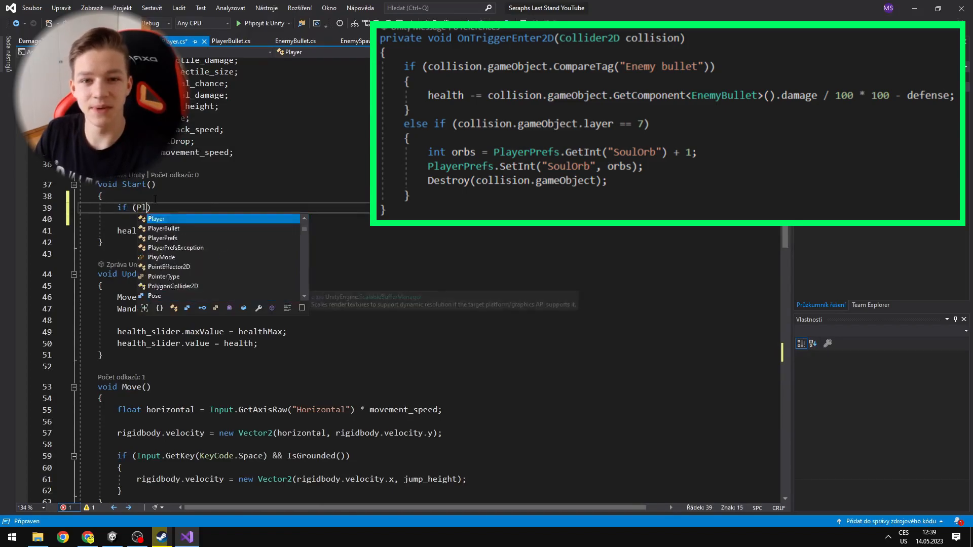
pyautogui.write('yerPr')
# In Start add if (!PlayerPrefs.HasKey("SoulOrb")) with a block setting the SoulOrb count to 0
pyautogui.press('Tab')
pyautogui.write('.has')
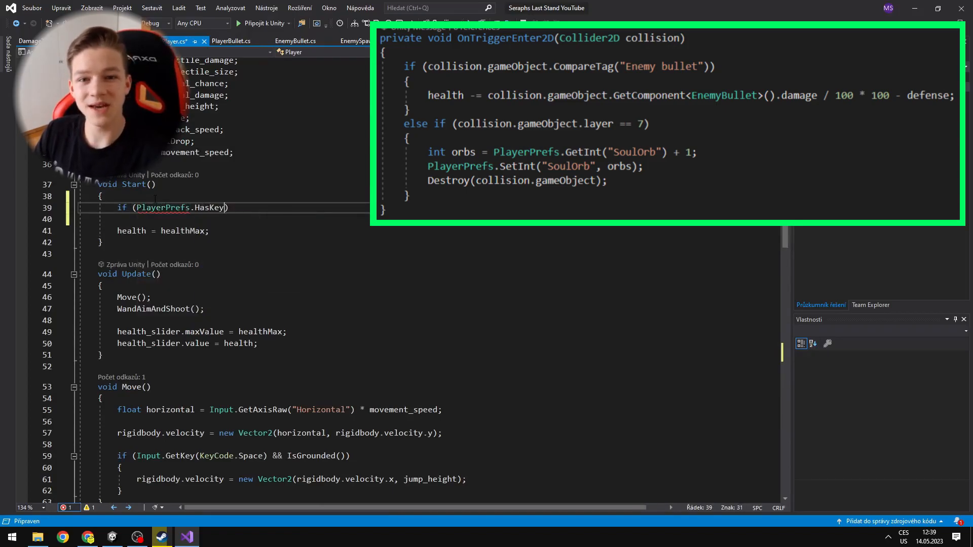
pyautogui.write('Key()')
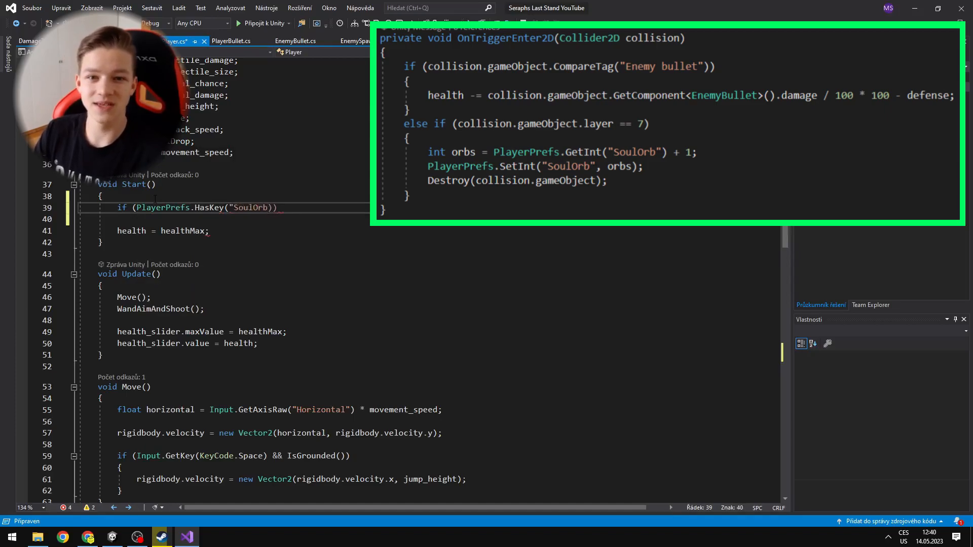
pyautogui.press('Return')
pyautogui.write('{')
pyautogui.press('Return')
pyautogui.write(')')
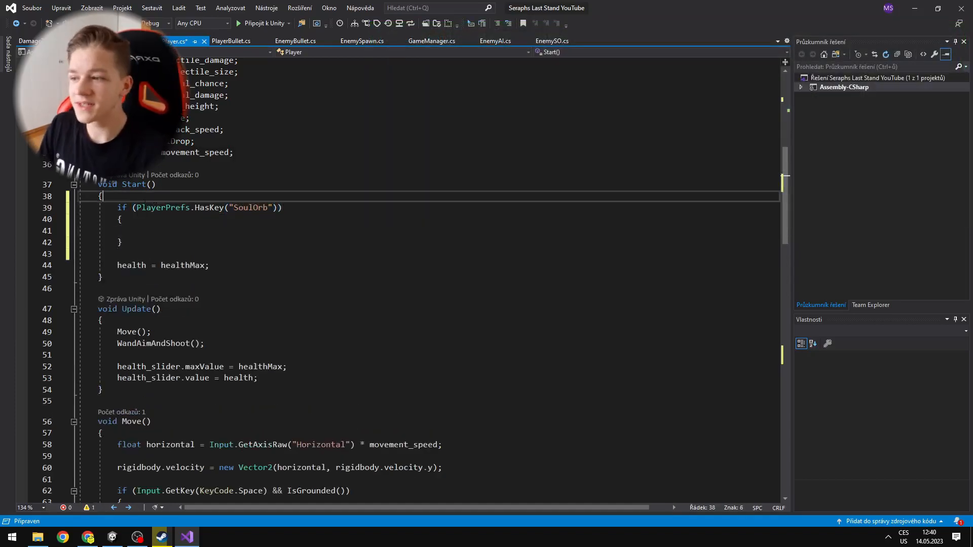
pyautogui.click(137, 208)
pyautogui.write('!')
pyautogui.click(170, 231)
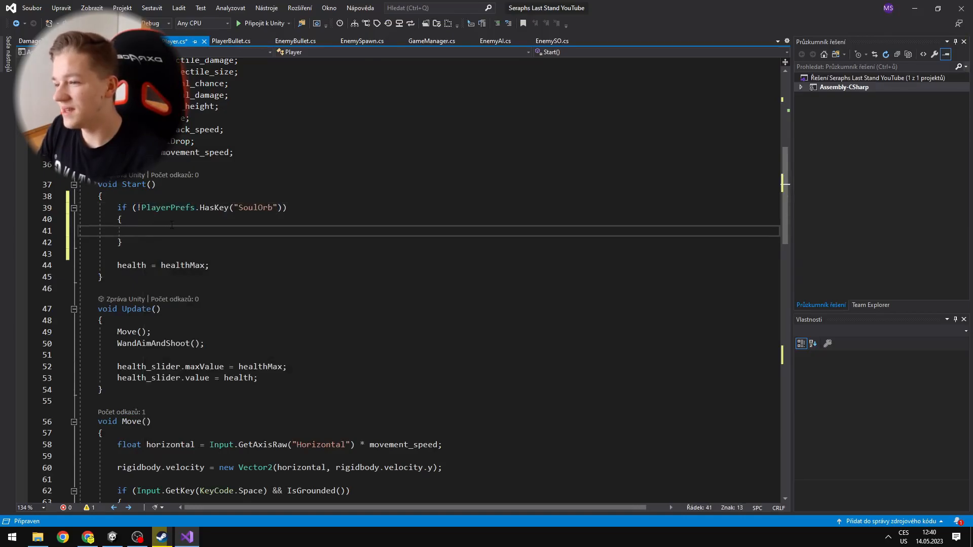
pyautogui.write('PlayerPrefs.SetInt')
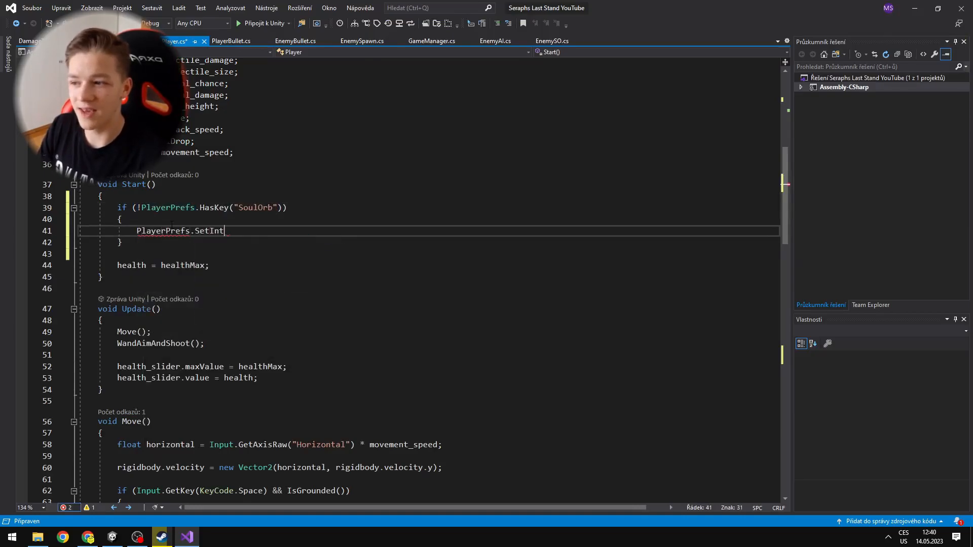
pyautogui.write('("SoulOrb')
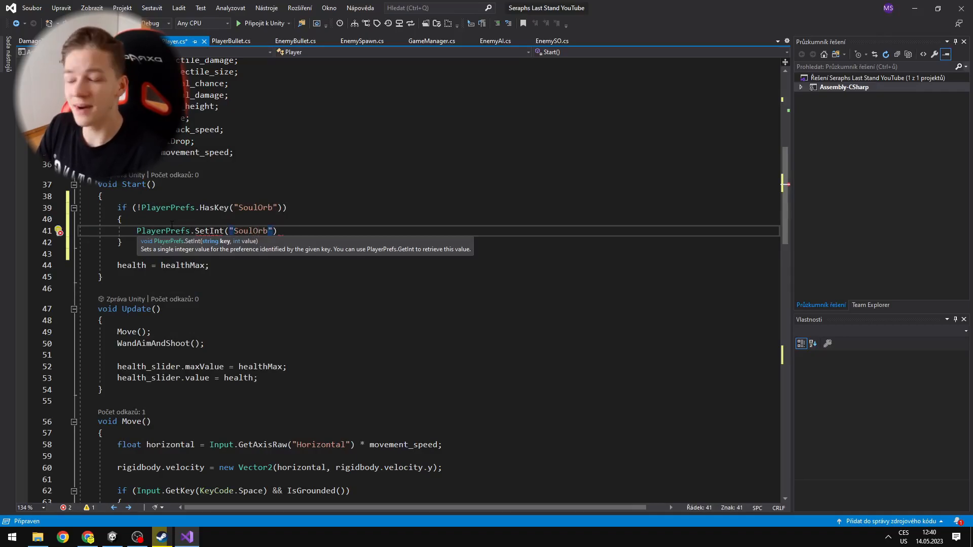
pyautogui.write('0)')
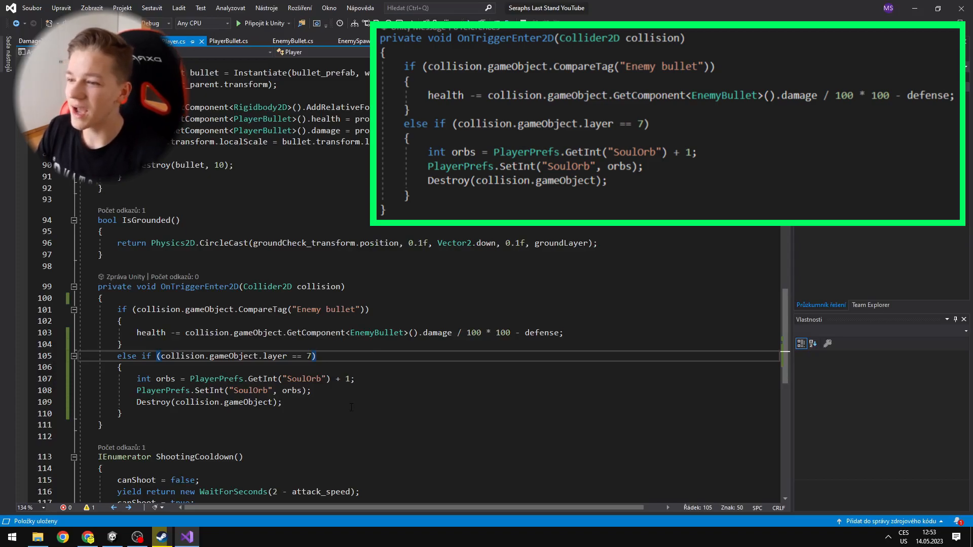
pyautogui.scroll(6, 380, 342)
pyautogui.scroll(6, 381, 342)
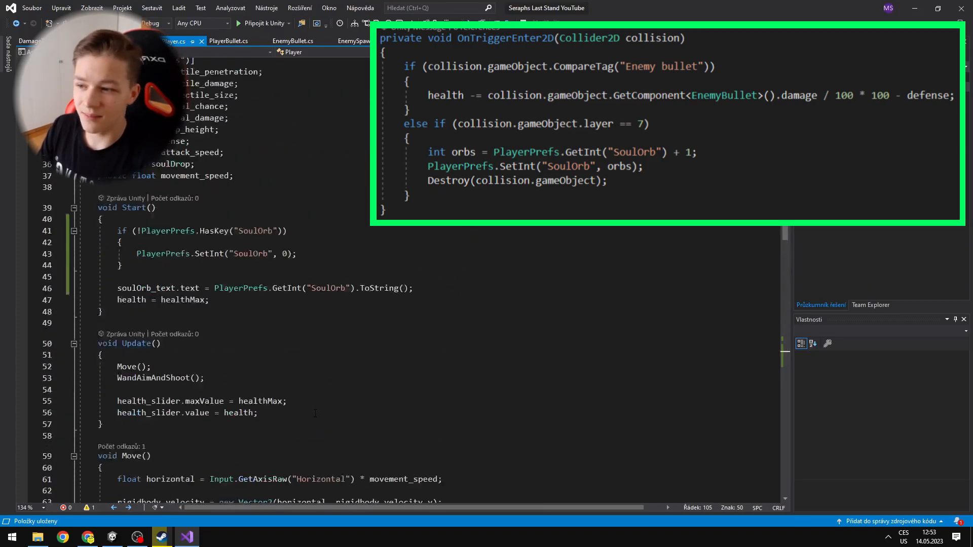
pyautogui.scroll(4, 380, 342)
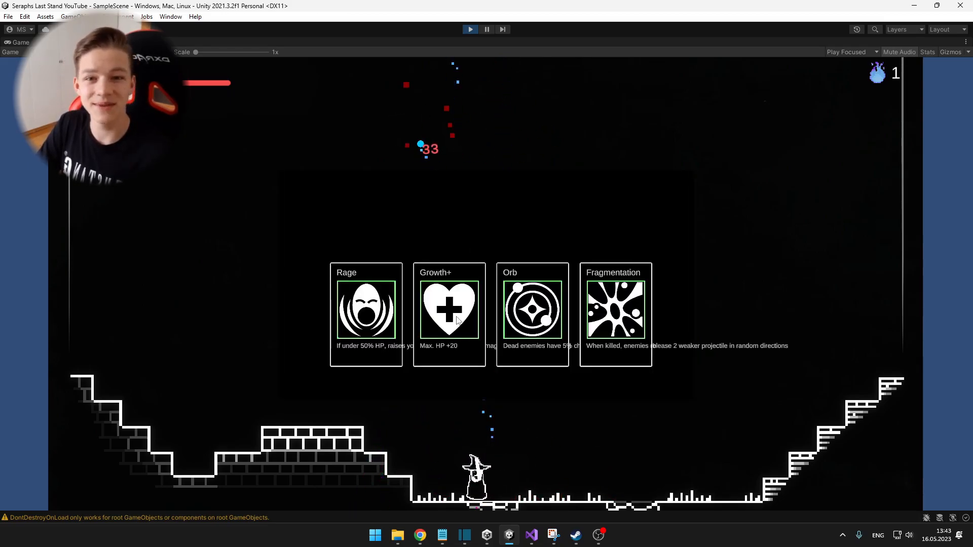
# Choose the Growth+ upgrade card and then a further upgrade while playing
pyautogui.click(458, 320)
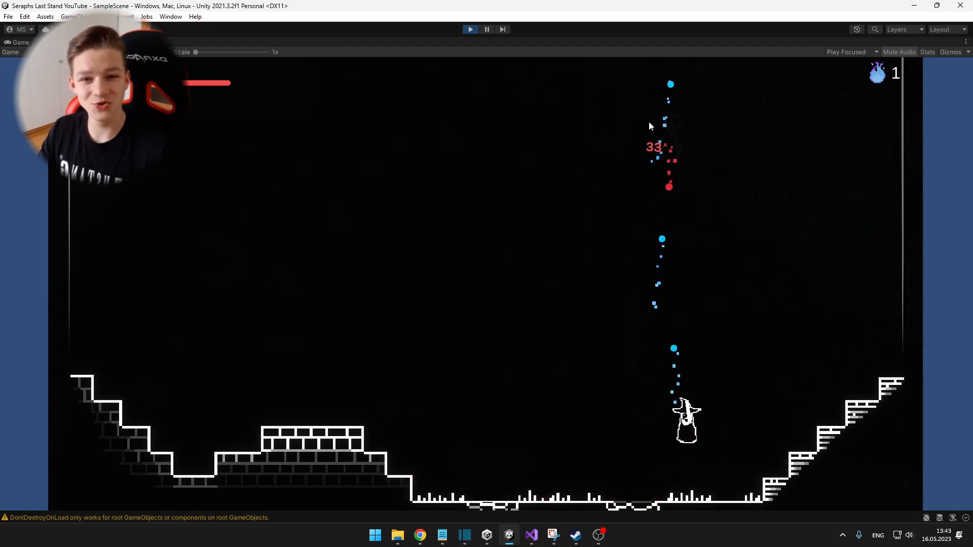
pyautogui.click(631, 304)
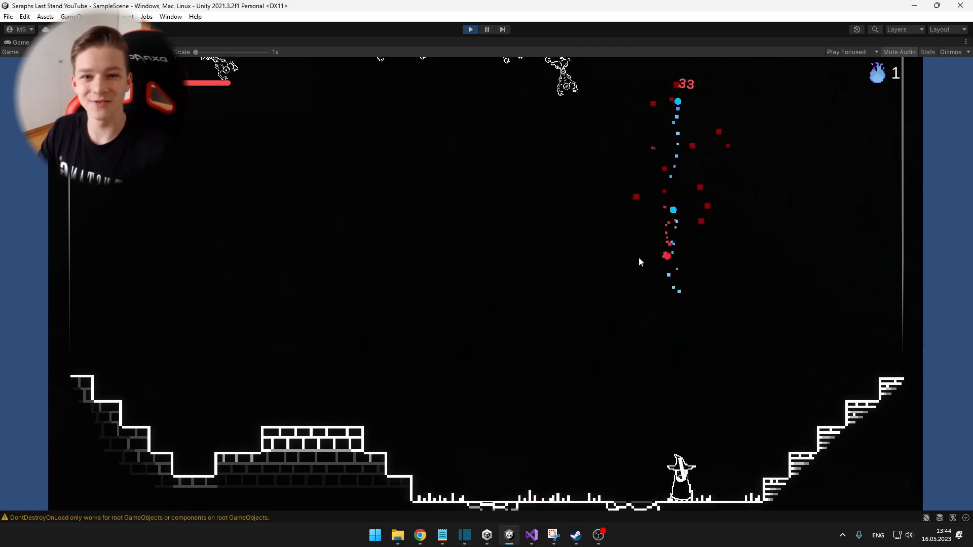